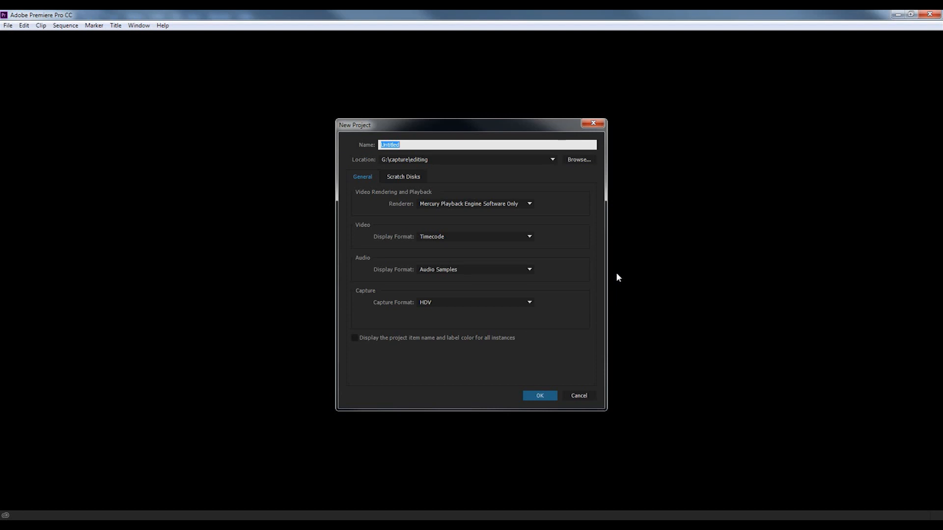
Create a new project named "video edit" in G:\capture\editing with the HDV capture format.
left_click_drag(415, 144, 358, 147)
type("video edit")
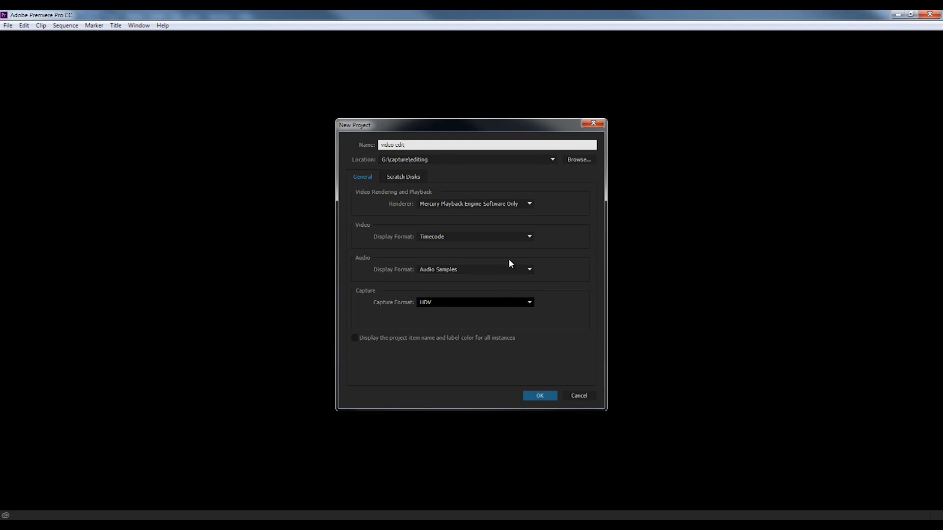
left_click(540, 398)
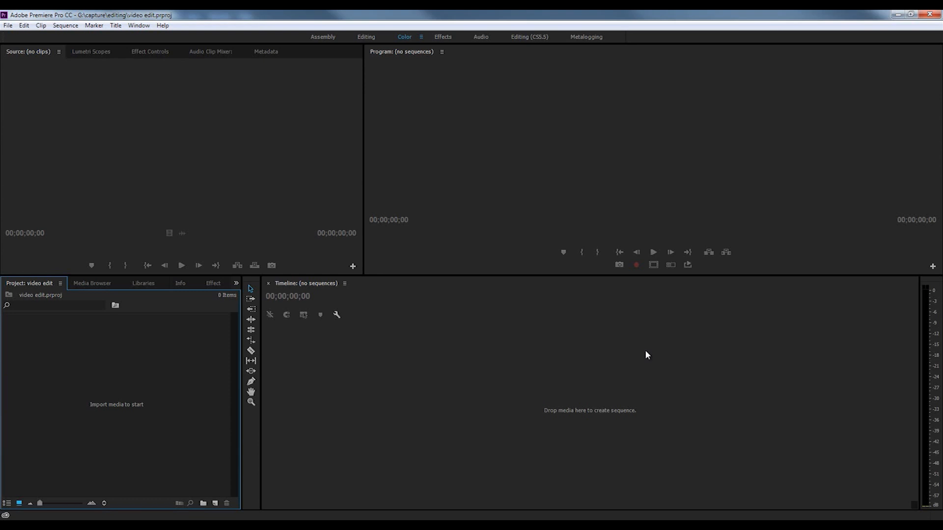
left_click(423, 172)
left_click(329, 147)
left_click(387, 313)
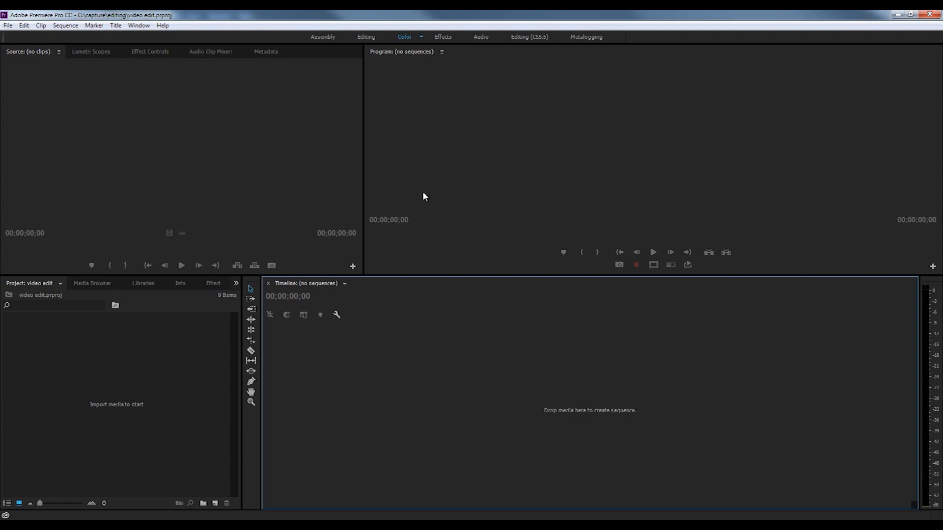
left_click(309, 162)
left_click(216, 342)
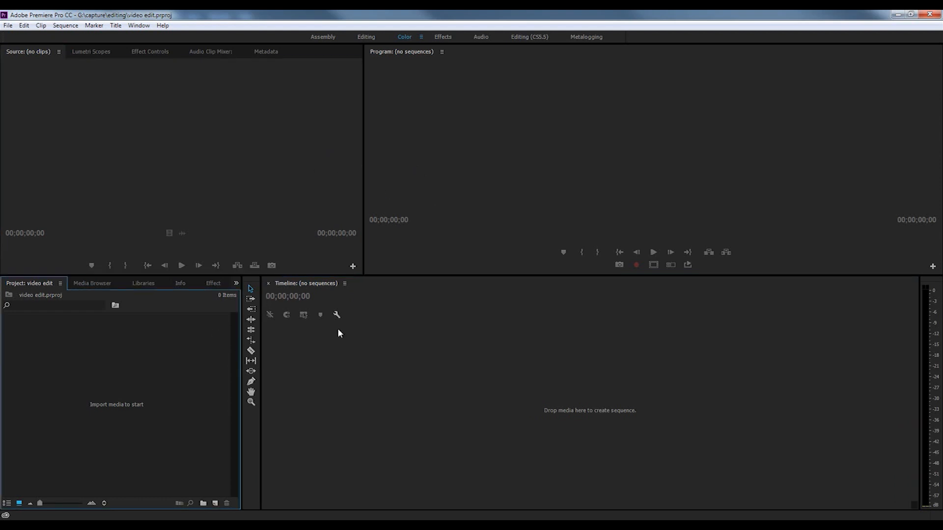
left_click(469, 181)
left_click(346, 163)
left_click(385, 317)
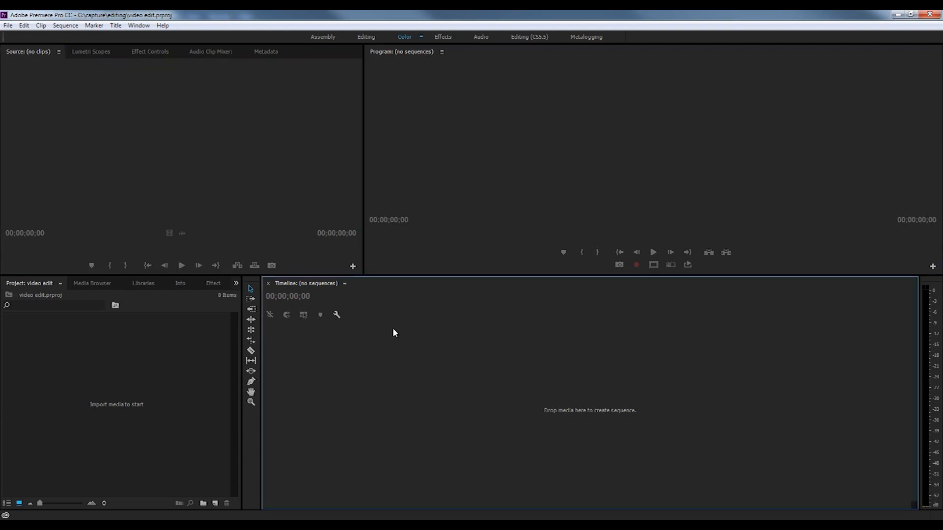
left_click(332, 188)
left_click(549, 159)
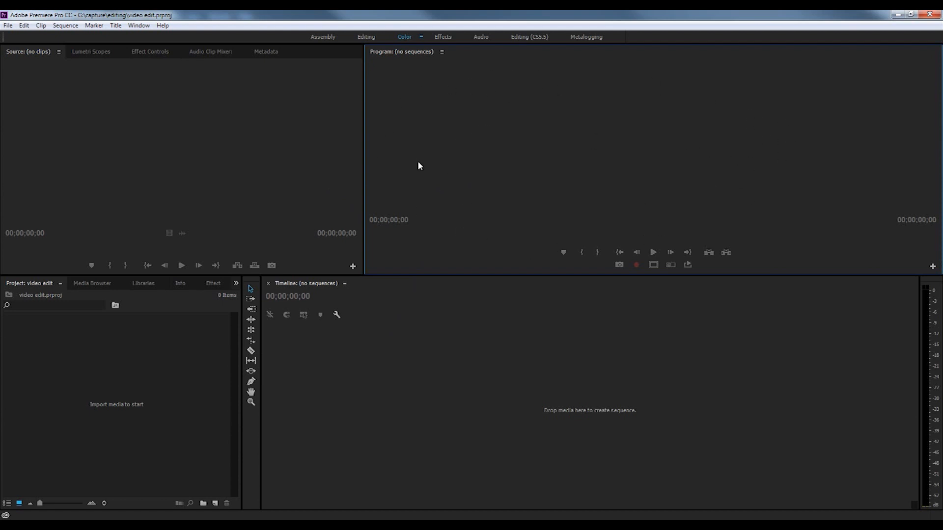
left_click(244, 142)
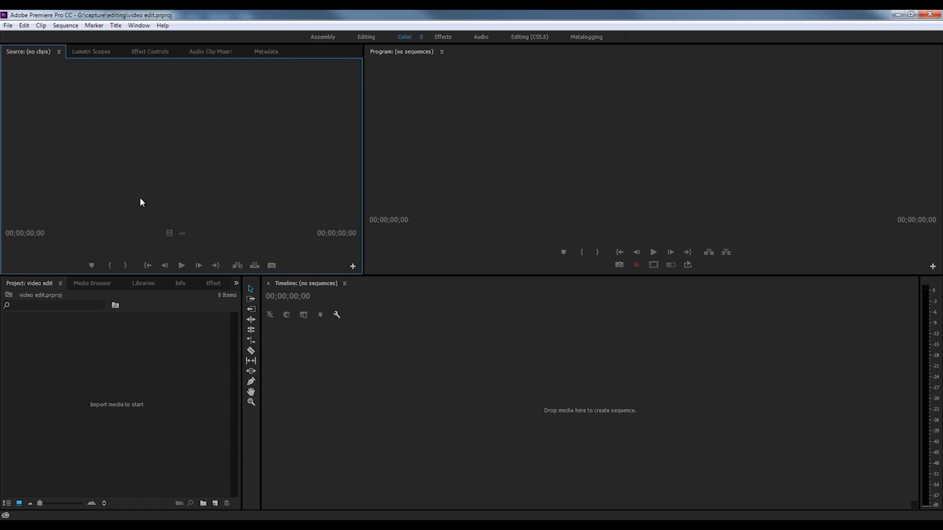
left_click(153, 353)
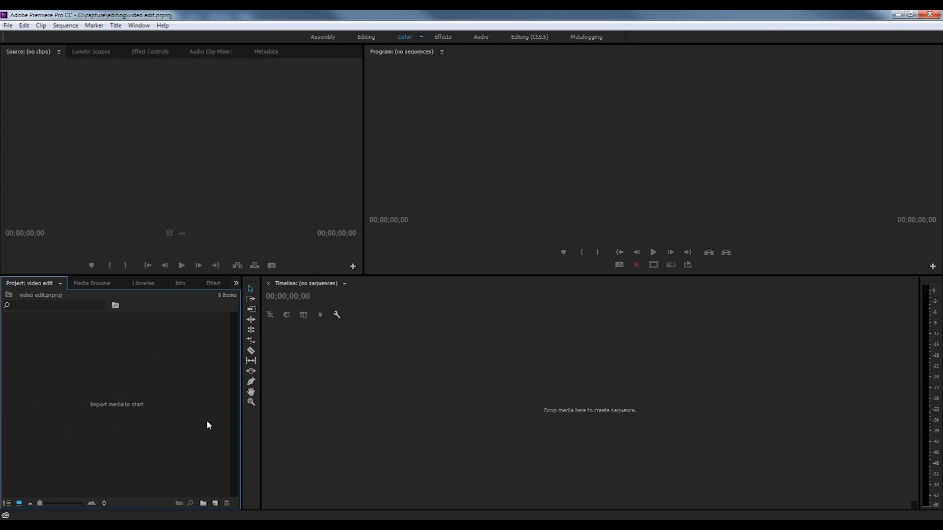
left_click(402, 397)
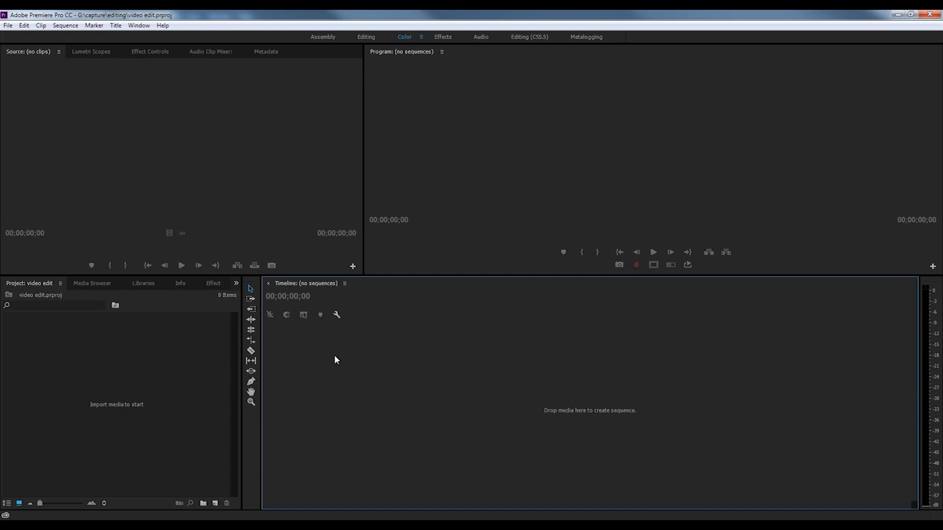
left_click(181, 183)
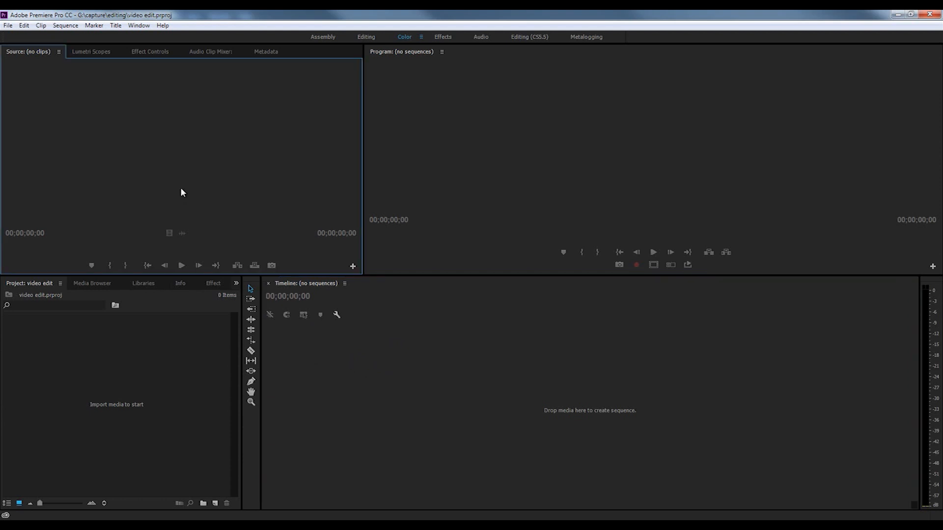
Create a new sequence with the HDV 720p25 preset (1280 x 720, 25 fps), keeping the default name.
left_click(8, 26)
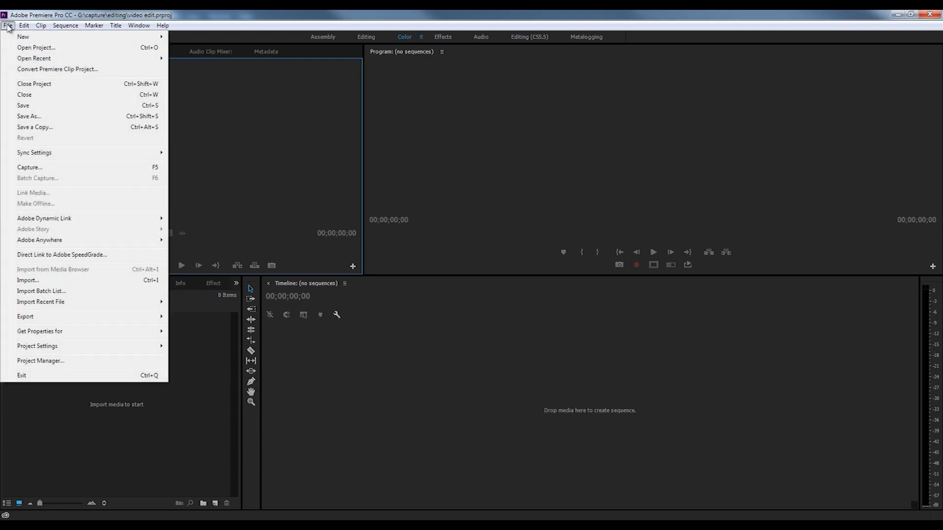
mouse_move(48, 38)
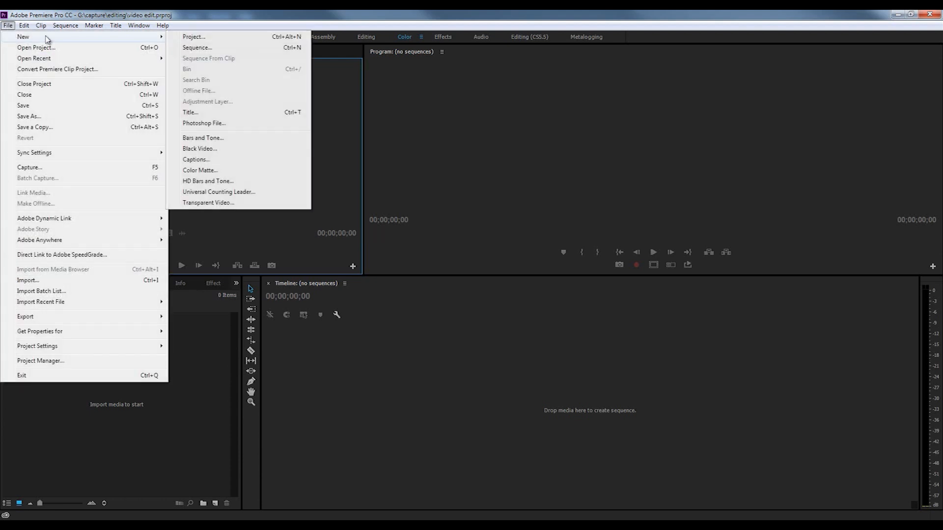
left_click(184, 48)
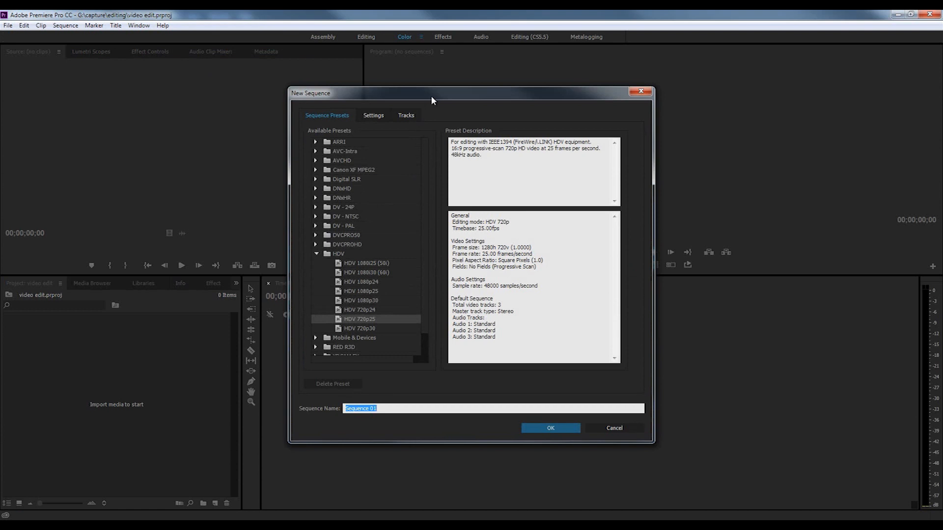
left_click(343, 247)
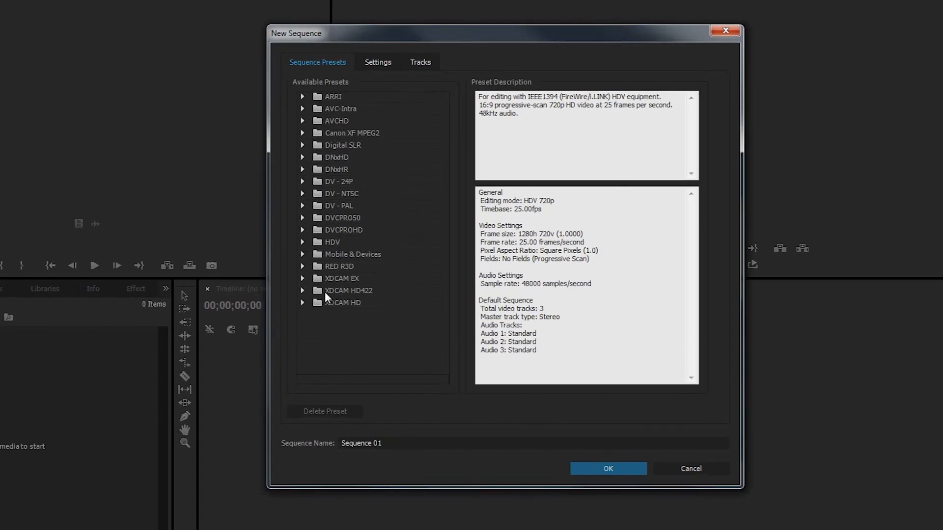
left_click(302, 242)
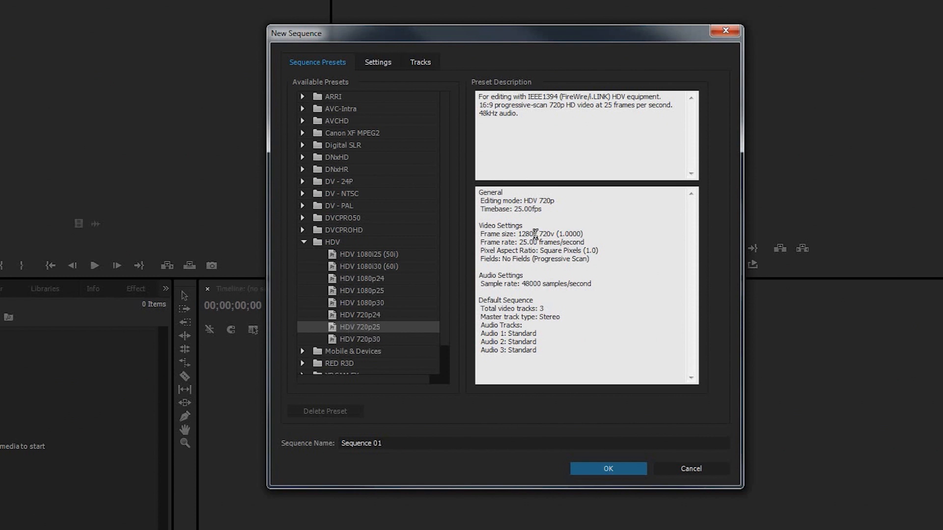
left_click_drag(520, 235, 553, 234)
left_click(612, 336)
double_click(537, 283)
left_click(612, 469)
left_click(217, 364)
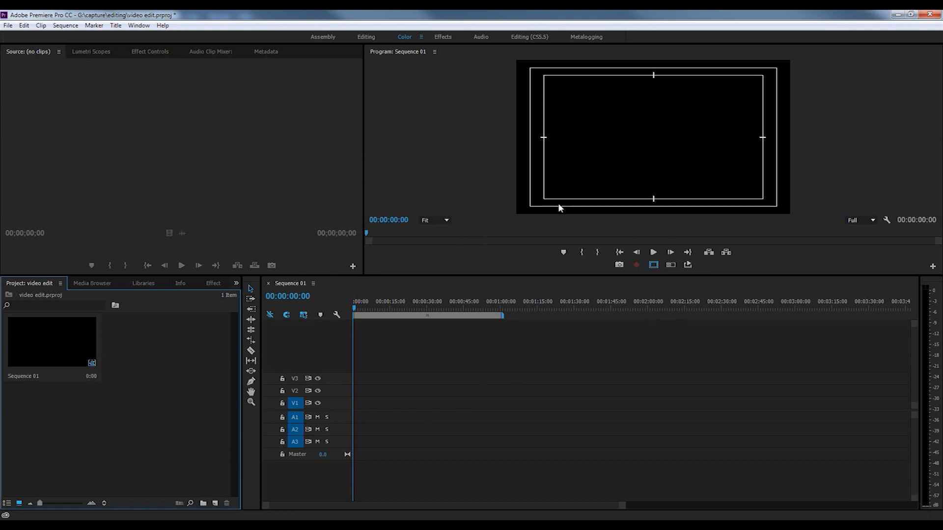
Import all the video clips and the music track from the BASIC EDITING folder into the project.
left_click(72, 341)
double_click(156, 347)
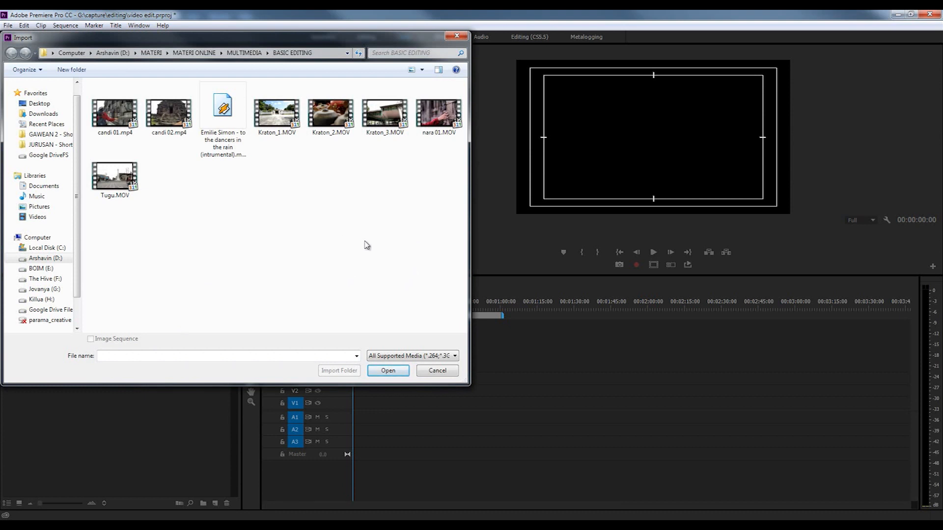
left_click_drag(431, 268, 102, 90)
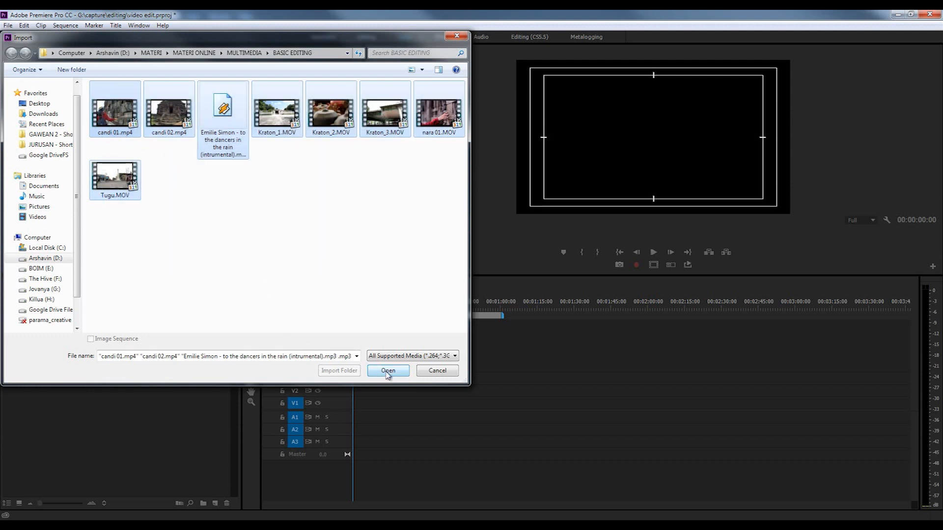
left_click(354, 284)
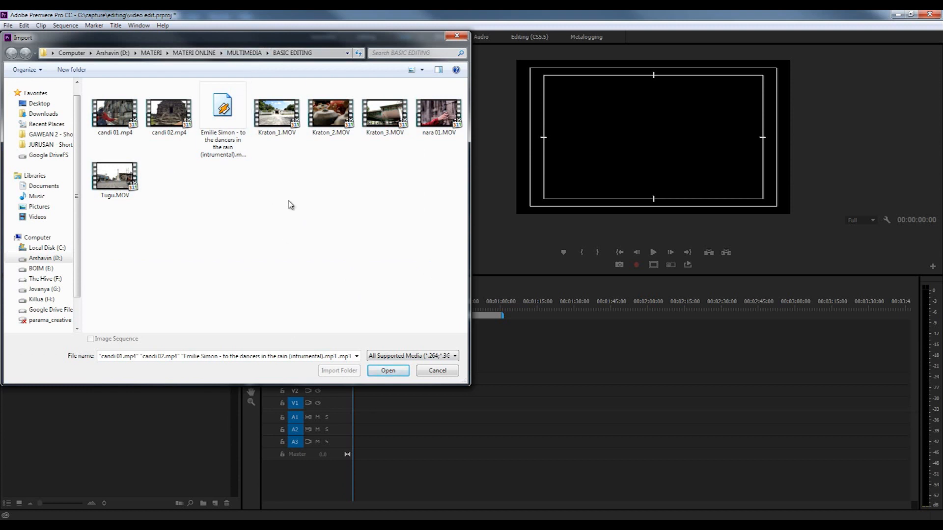
left_click_drag(447, 249, 103, 80)
left_click(388, 370)
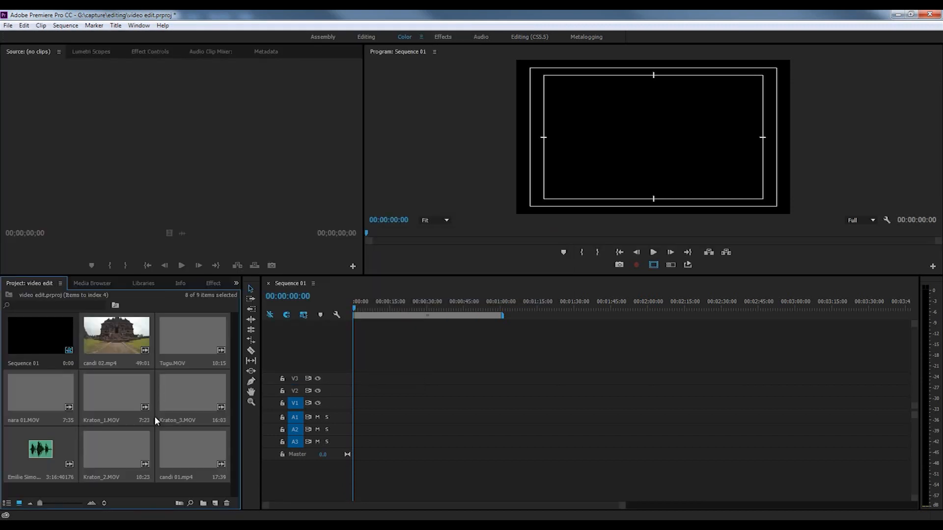
left_click(153, 399)
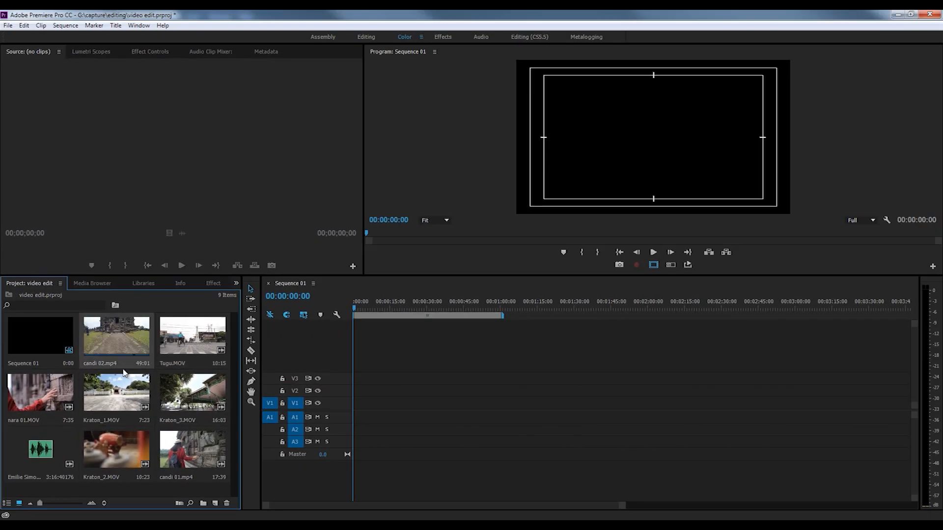
left_click(64, 393)
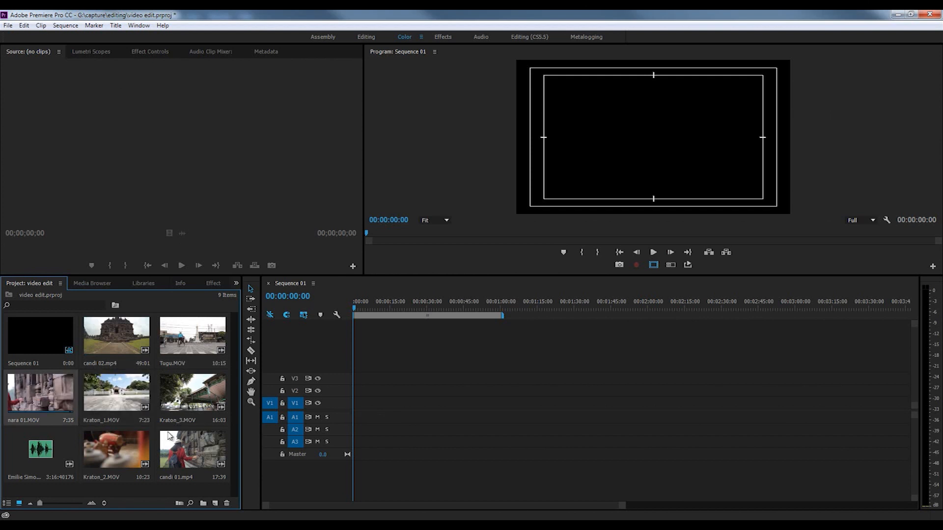
left_click(305, 348)
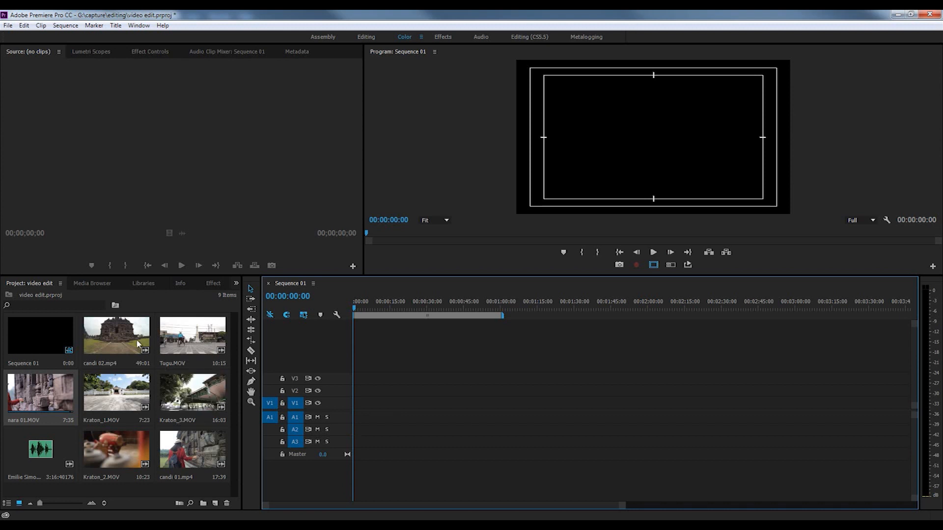
left_click(104, 339)
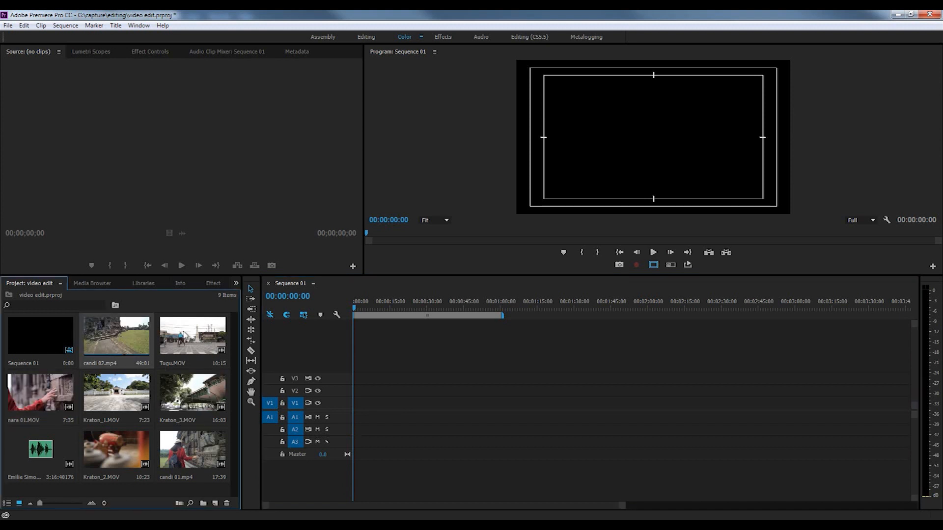
Place Tugu.MOV at the start of tracks V1 and A1, keeping the existing sequence settings.
left_click(191, 338)
left_click_drag(230, 354, 361, 410)
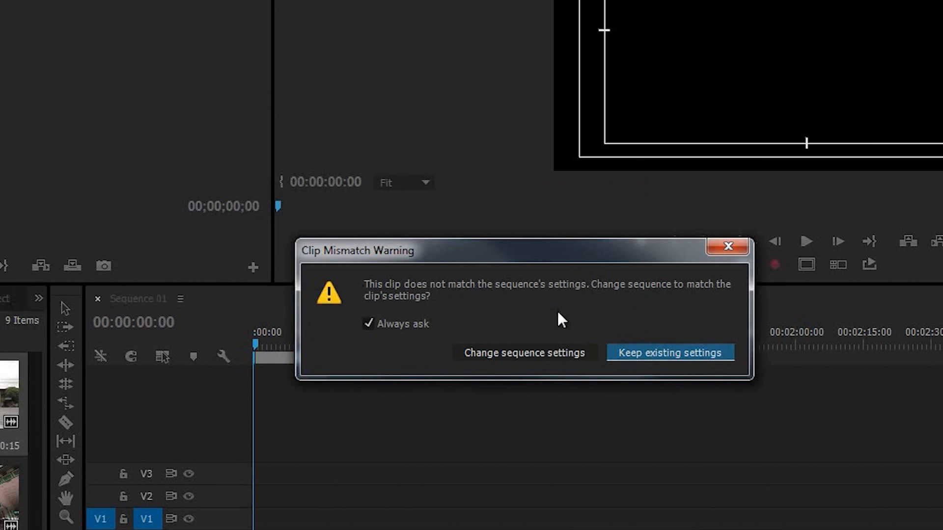
left_click(674, 361)
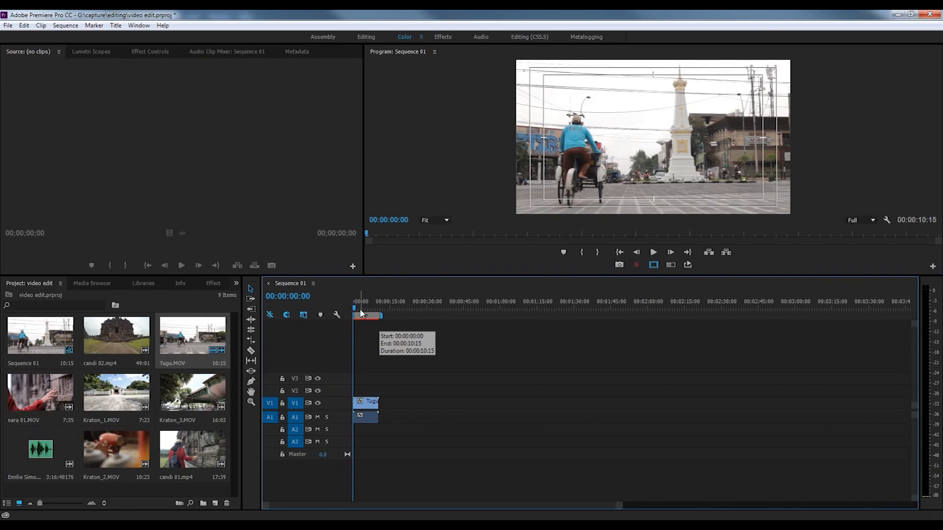
Scrub and play back the Tugu clip in the sequence, and return the playhead to the start.
left_click_drag(255, 344, 281, 342)
left_click_drag(368, 310, 351, 302)
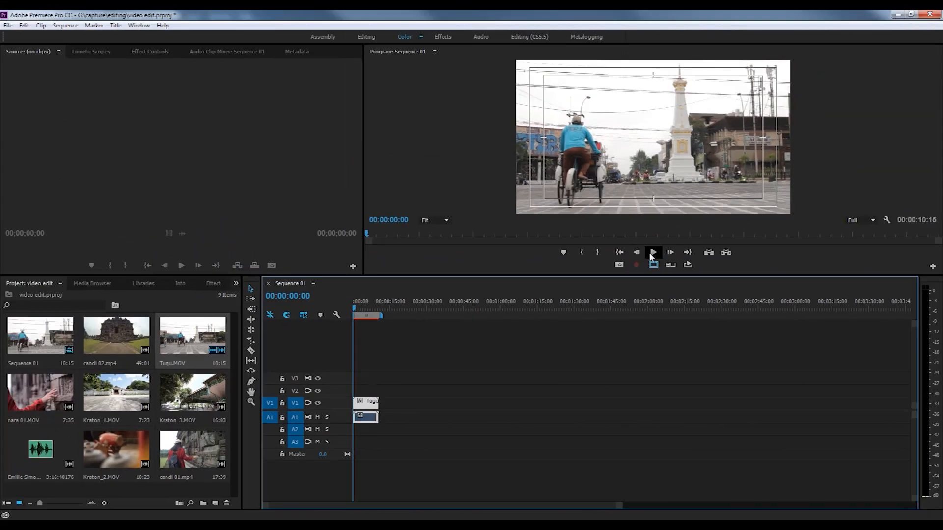
left_click(652, 253)
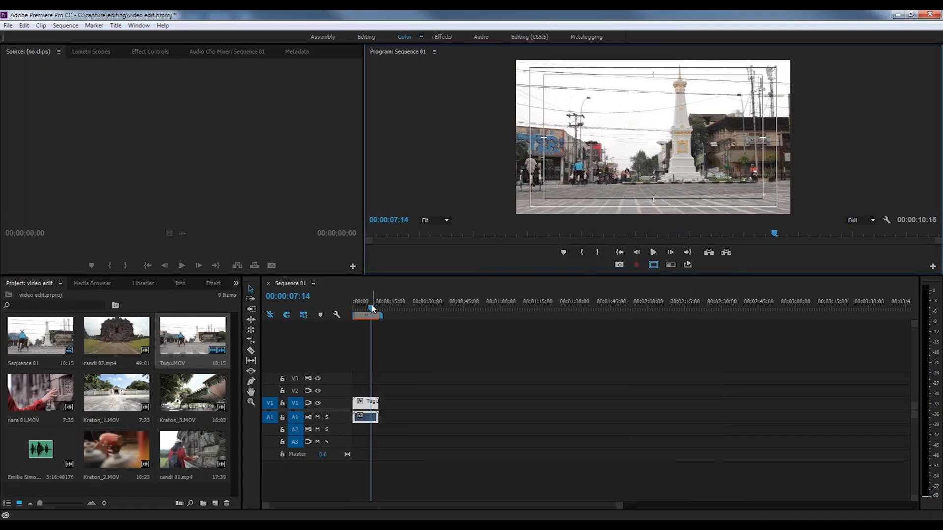
left_click_drag(371, 308, 352, 303)
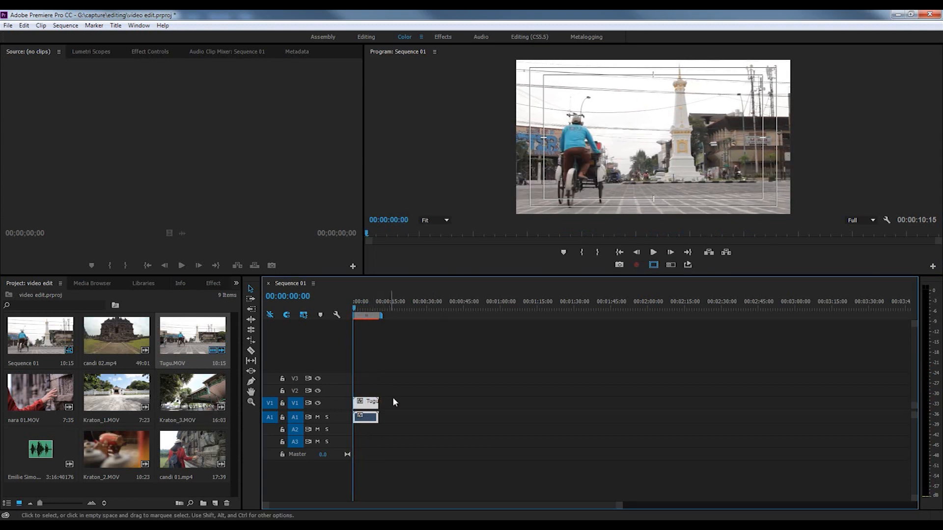
Examine the file properties of Tugu.MOV in the project, checking its image size, and close them.
left_click(445, 378)
left_click(69, 336)
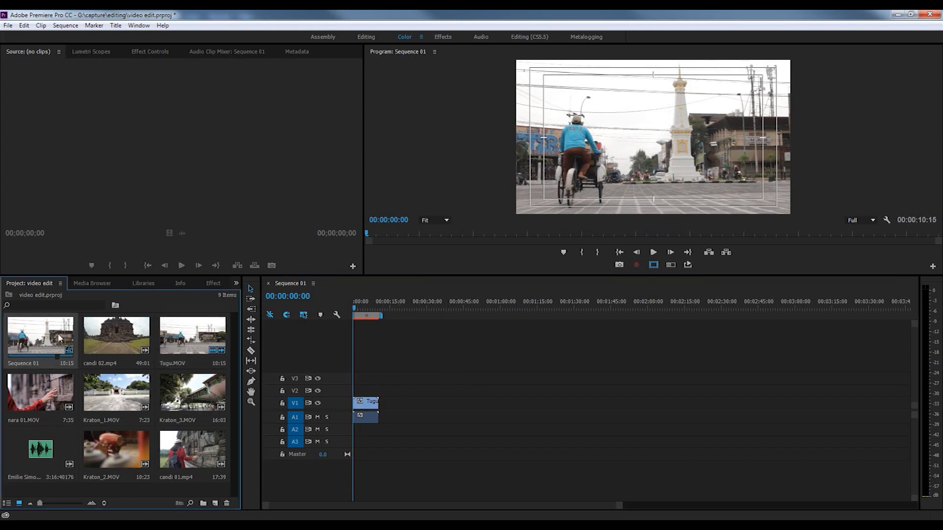
right_click(187, 342)
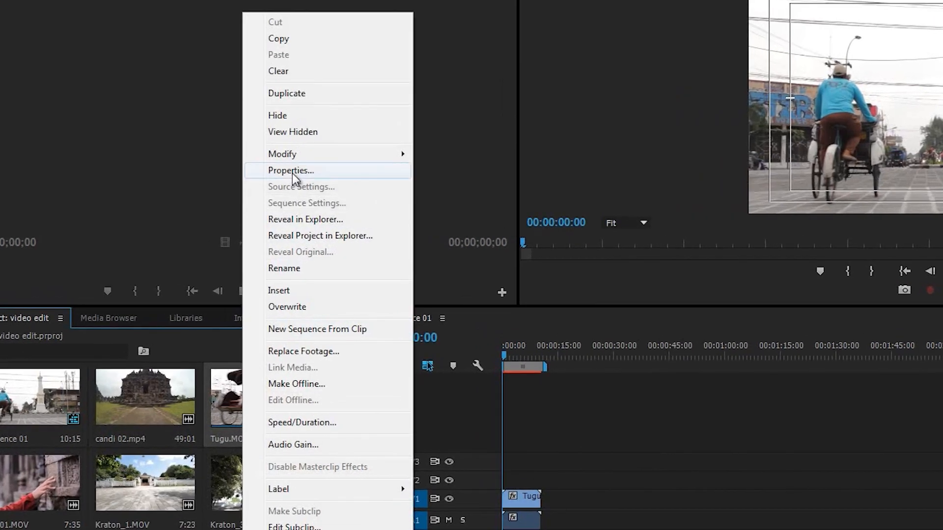
left_click(292, 173)
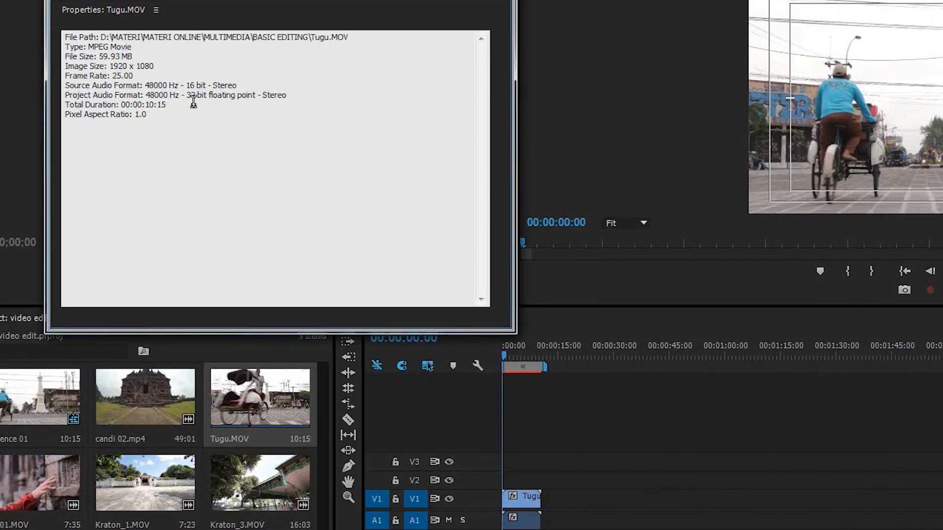
left_click_drag(157, 66, 109, 66)
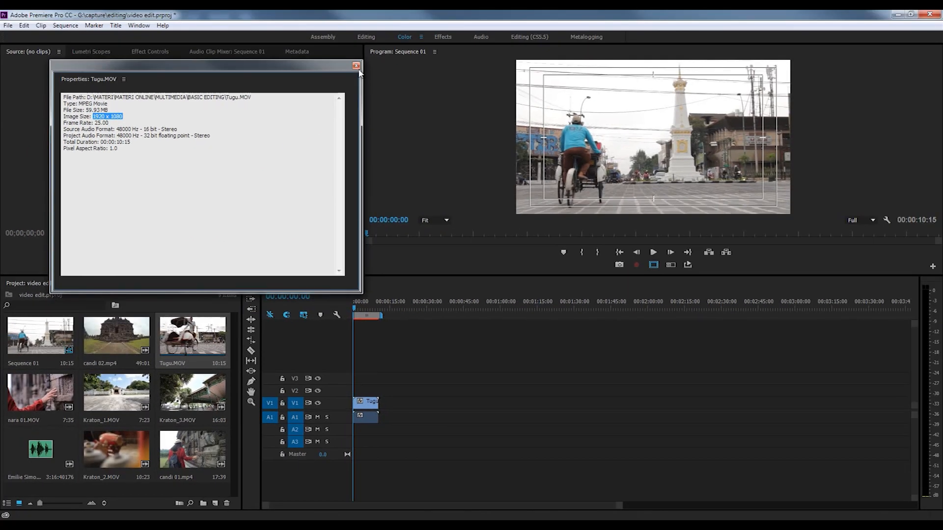
left_click(356, 66)
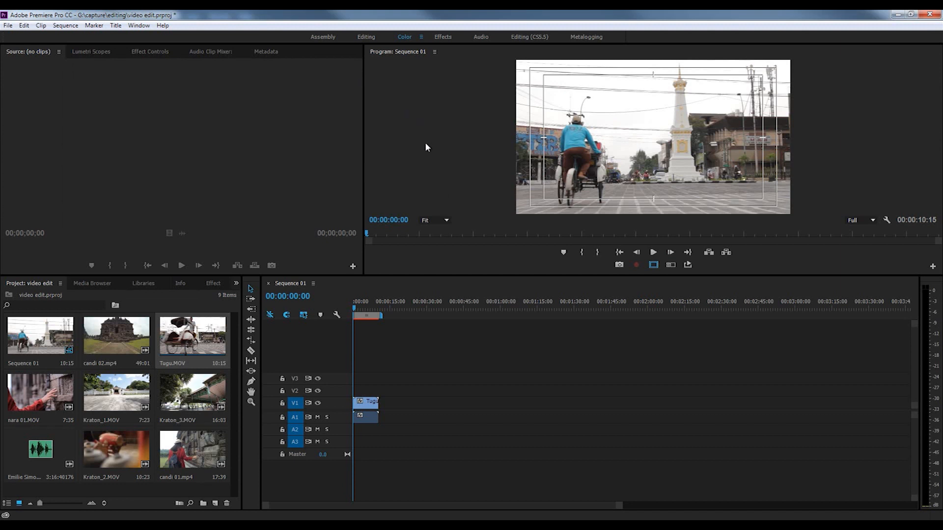
Shift the Tugu clip's picture inside the program frame to inspect its cropped area, and undo the move.
left_click(643, 130)
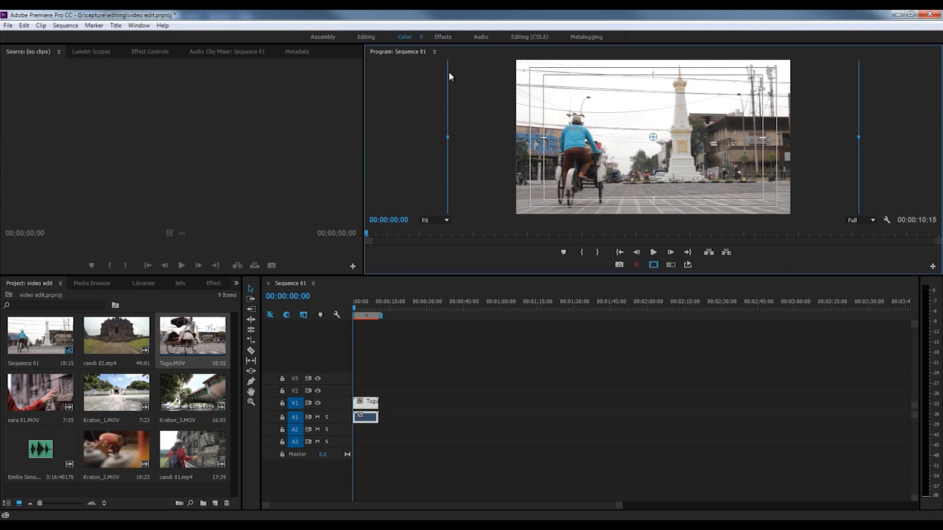
left_click_drag(594, 86, 643, 117)
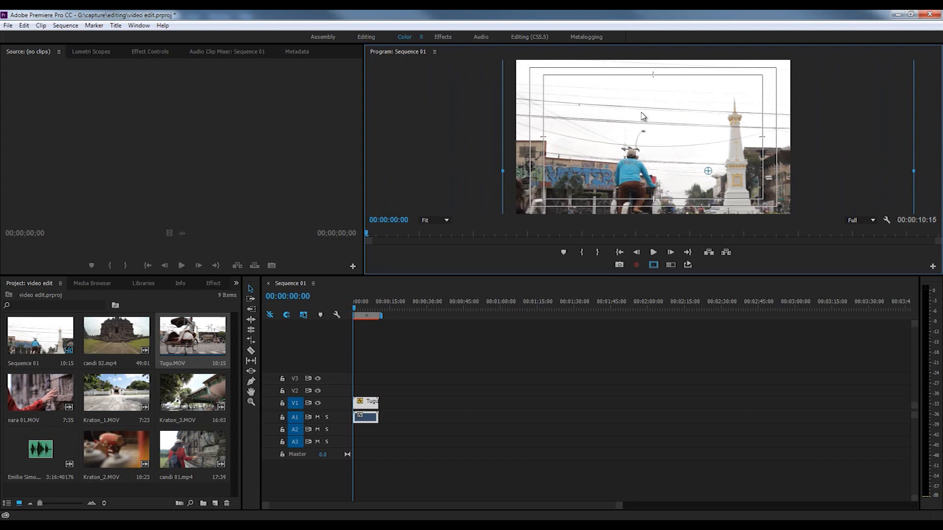
key("ctrl+z")
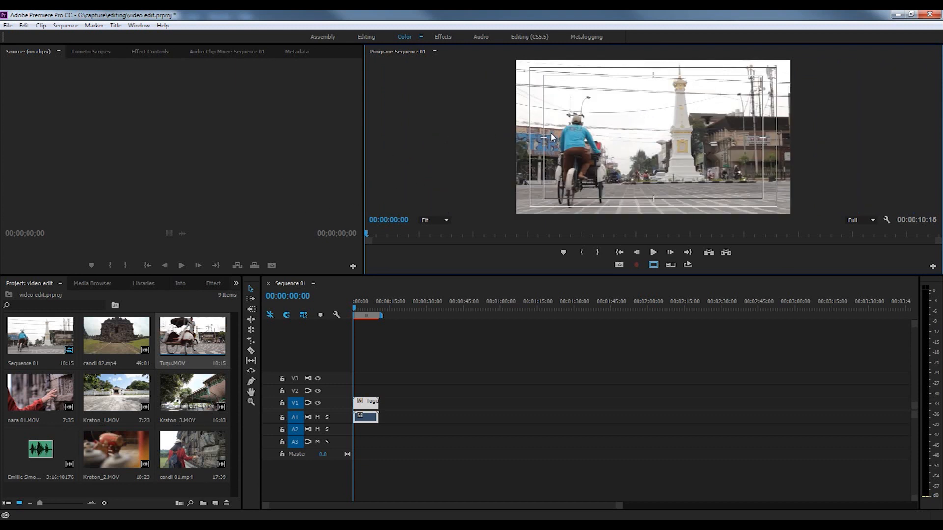
Apply Scale to Frame Size to the Tugu clip in the sequence.
right_click(365, 405)
left_click(370, 405)
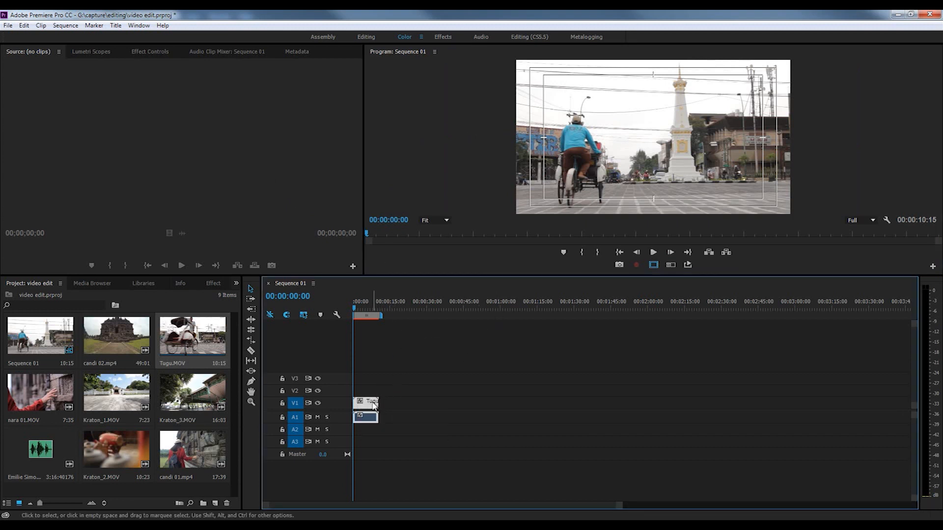
right_click(374, 405)
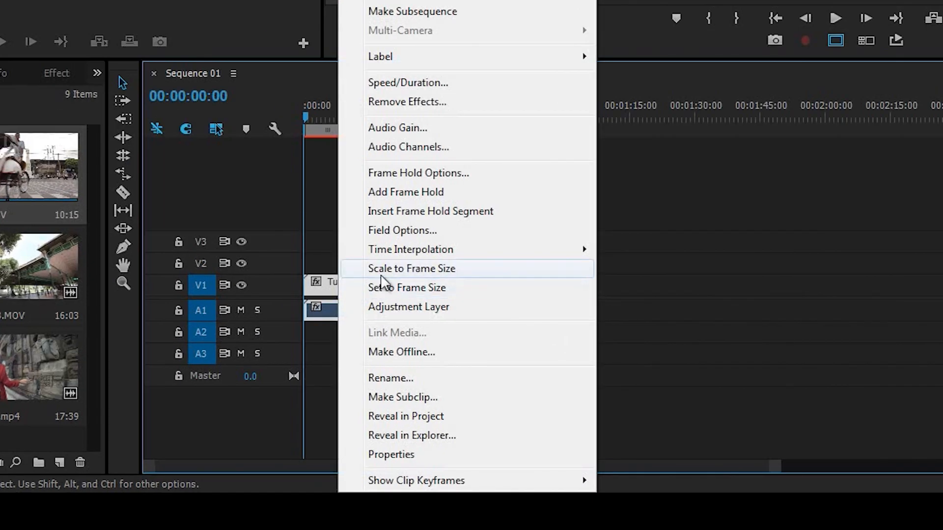
left_click(390, 273)
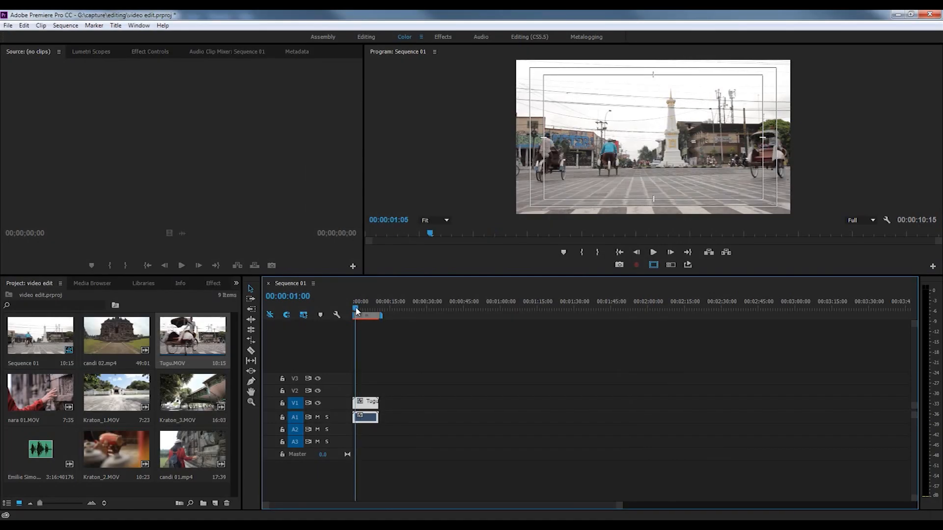
Scrub through the start of the rescaled Tugu clip to check its framing, and return the playhead to the start.
mouse_move(354, 309)
left_mouse_down()
mouse_move(363, 308)
mouse_move(353, 308)
left_mouse_up()
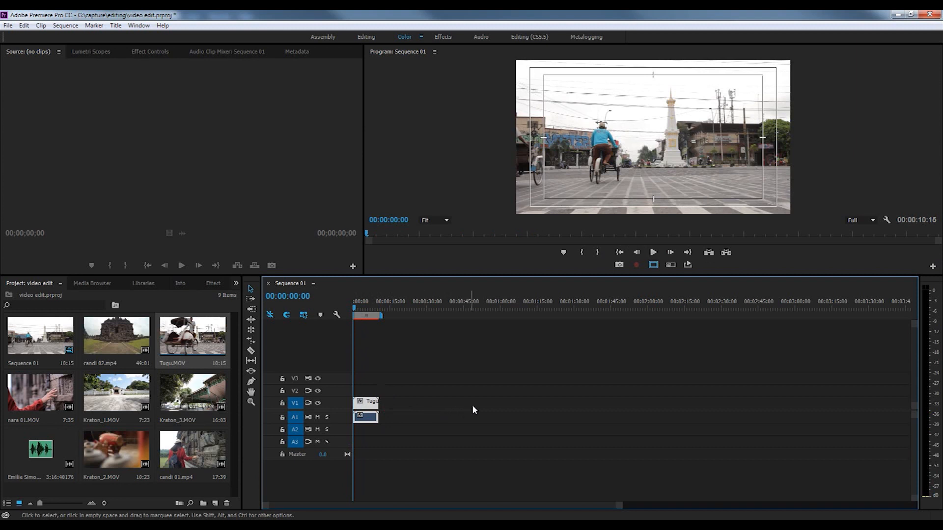
left_click_drag(359, 308, 359, 308)
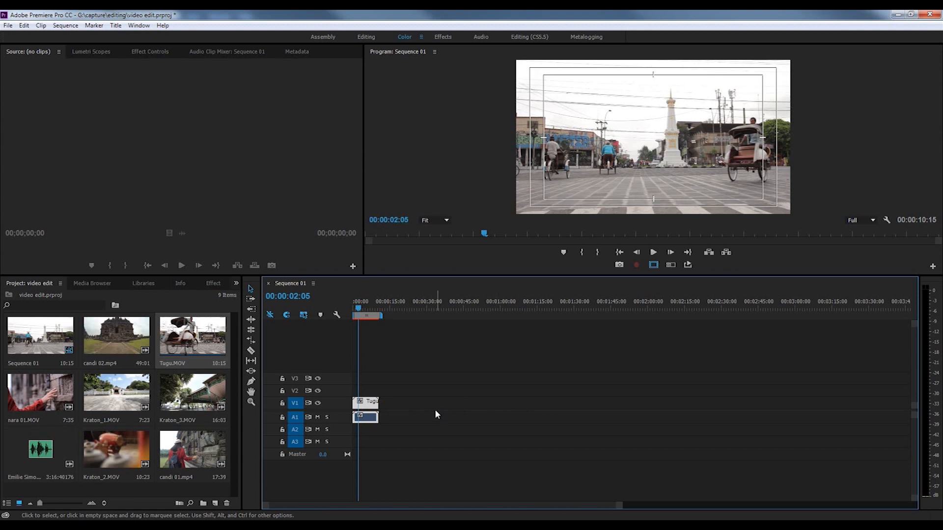
left_click_drag(361, 308, 352, 309)
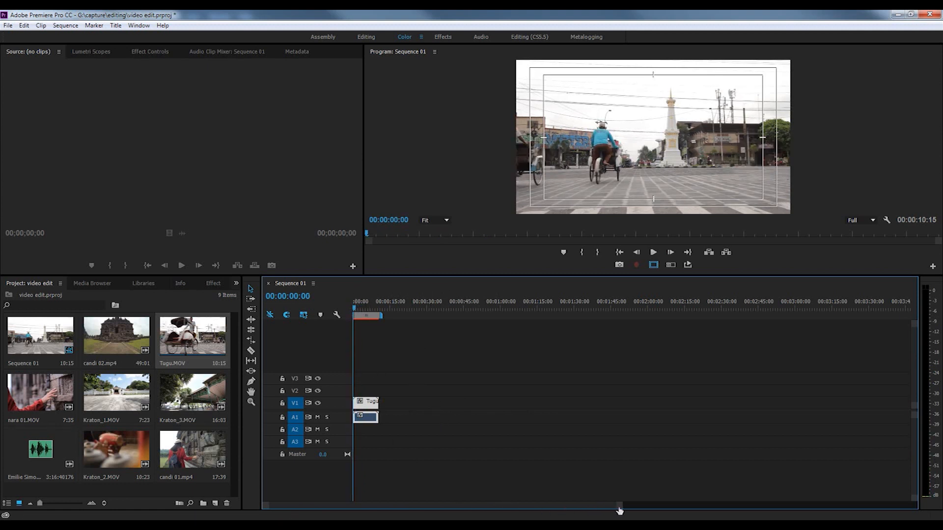
Zoom the timeline in and out around the Tugu clip, ending with about 25 seconds in view.
left_click_drag(620, 509, 501, 508)
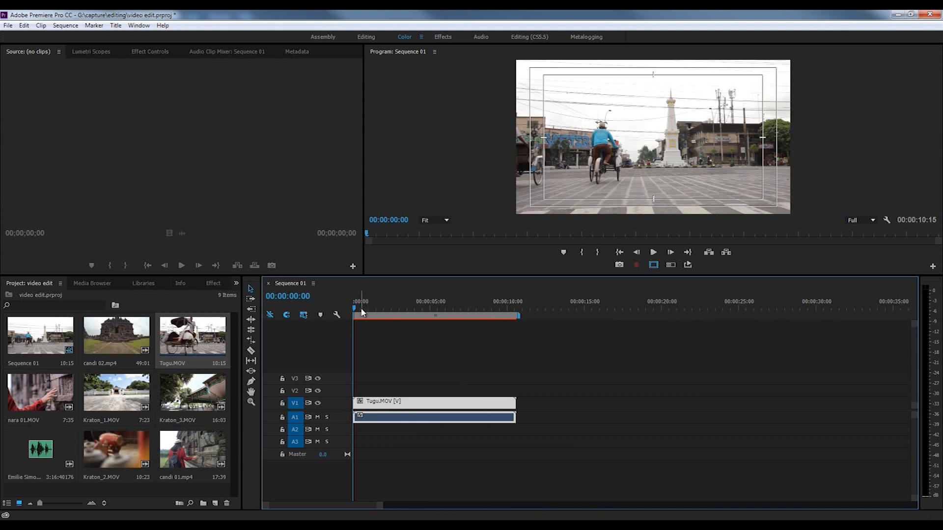
left_click_drag(379, 507, 485, 506)
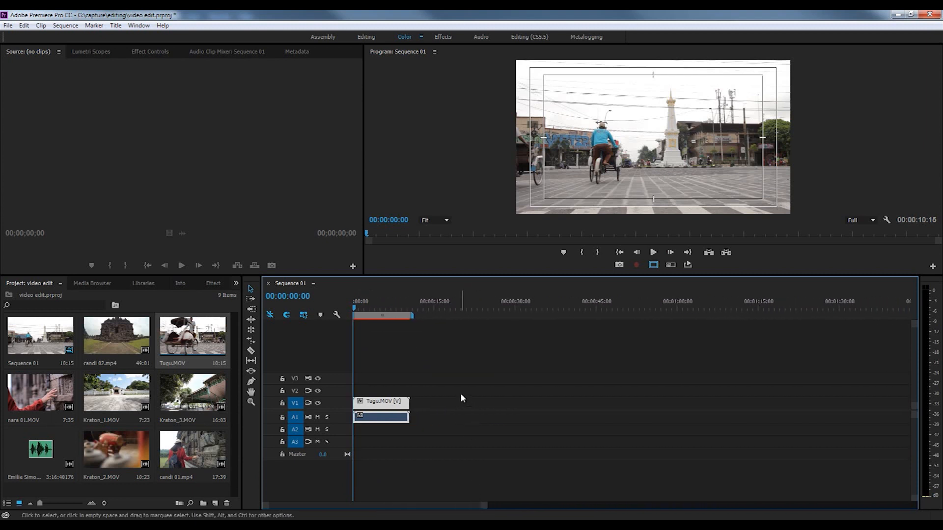
key("=")
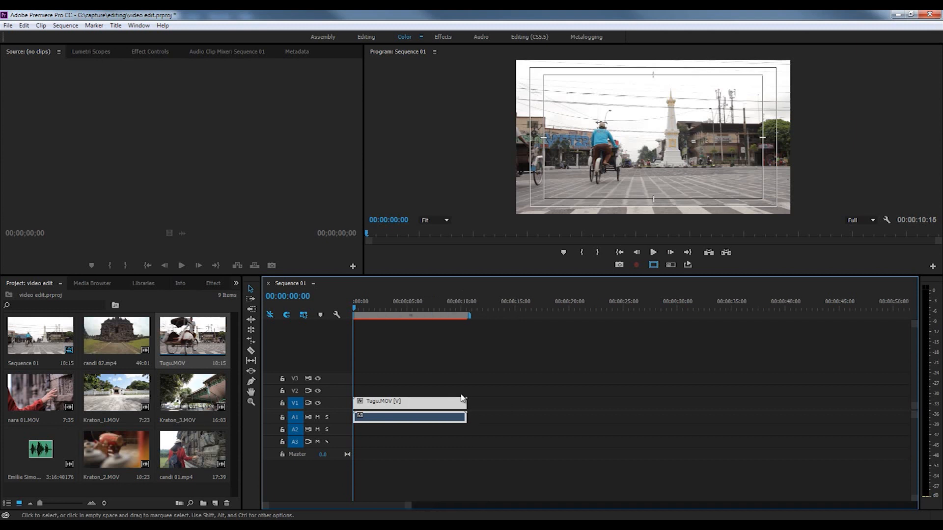
key("=")
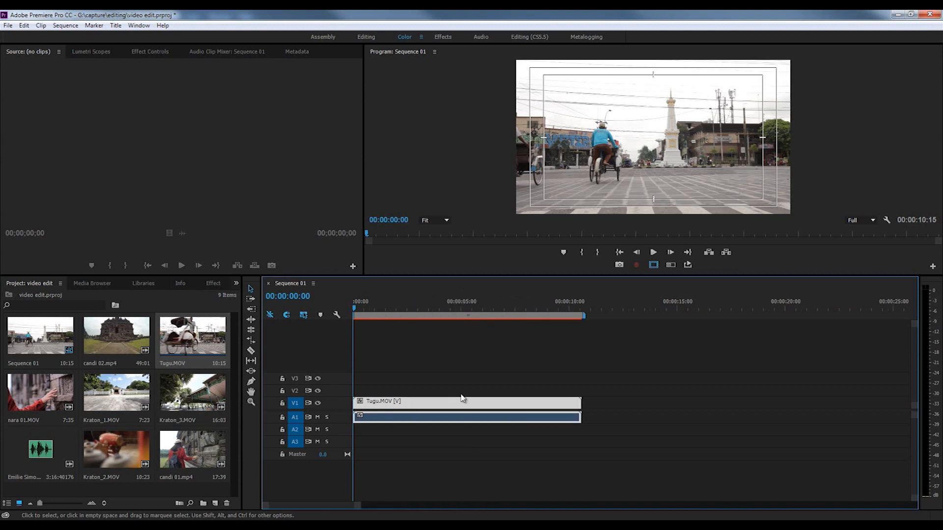
key("=")
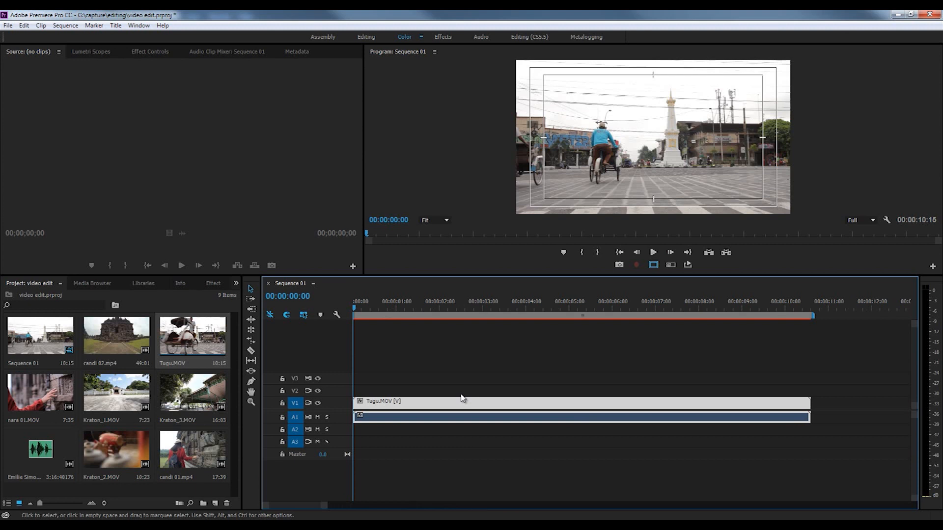
key("-")
key("-")
key("-")
key("=")
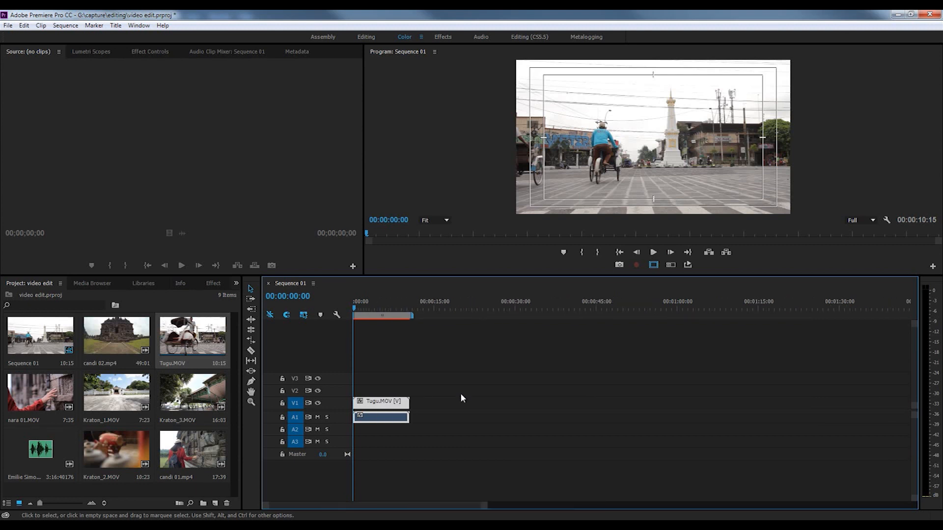
key("=")
key("=")
key("=")
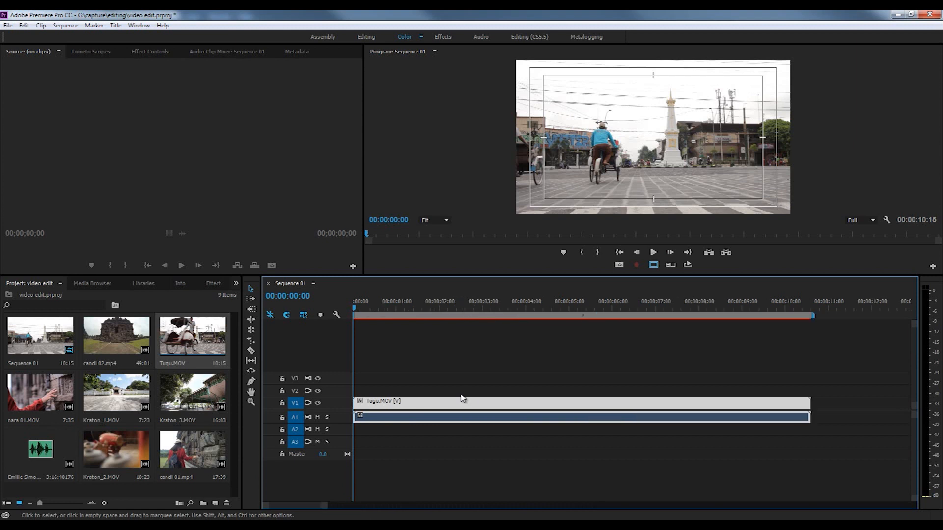
key("-")
key("-")
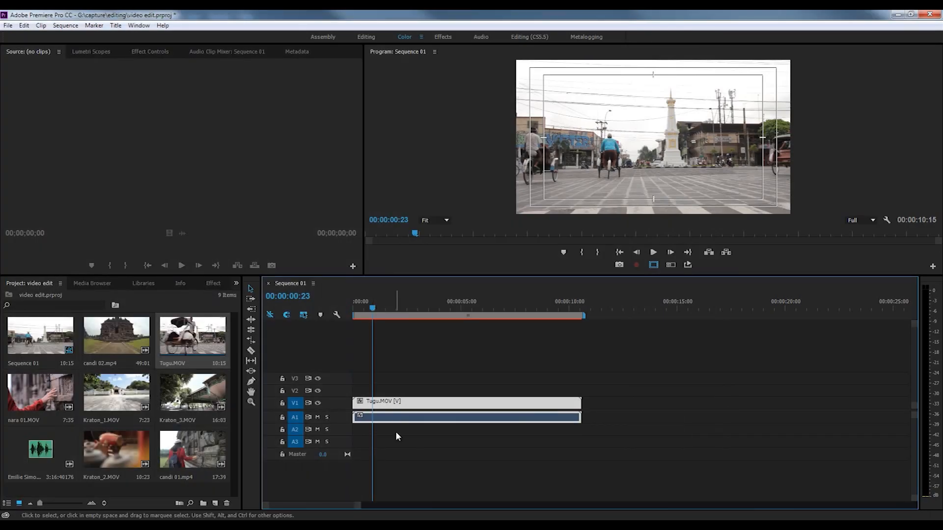
Select the Tugu clip with its linked audio, both directly and with a marquee, and clear each selection.
left_click(396, 431)
left_click(375, 405)
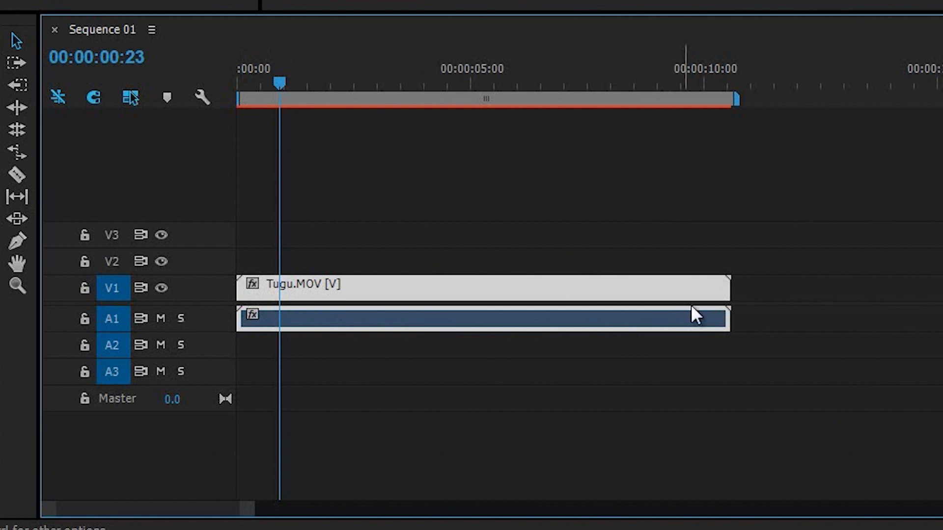
left_click(561, 344)
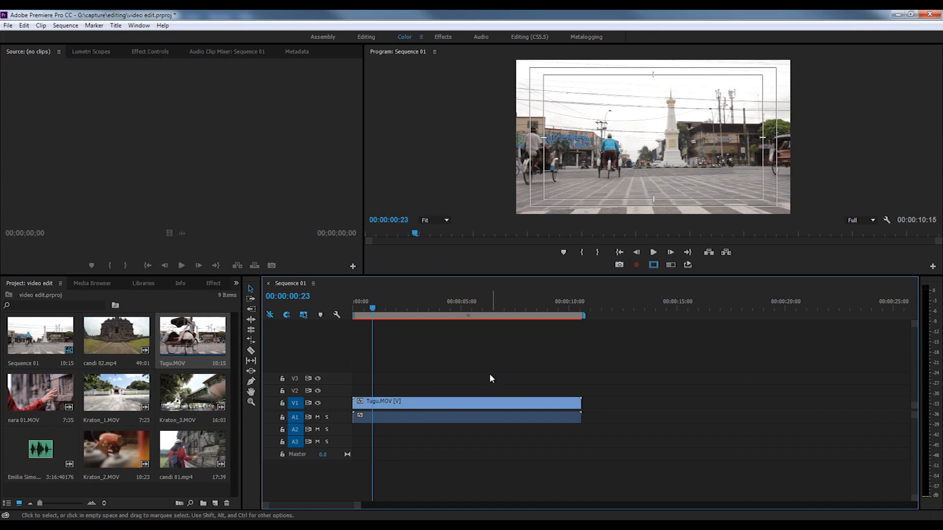
left_click_drag(487, 374, 501, 425)
left_click(556, 426)
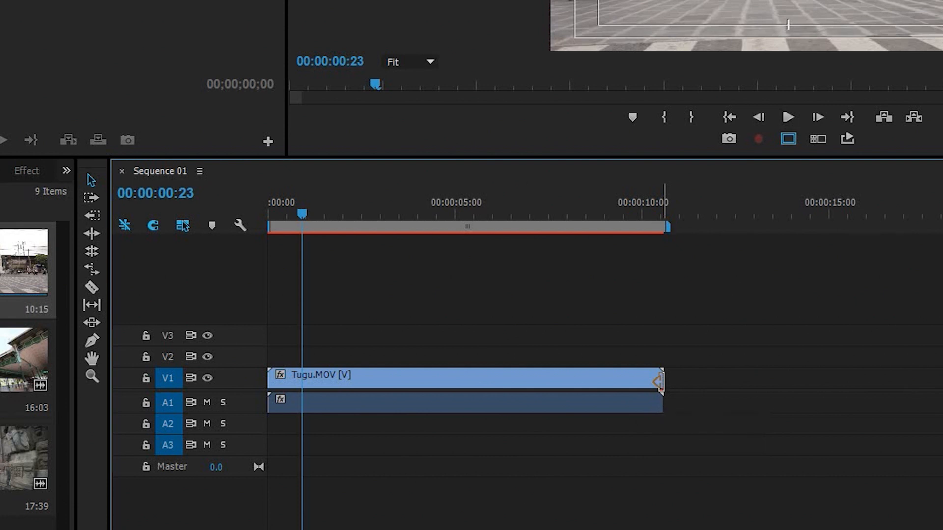
Try trimming the Tugu clip's end to about 8 seconds and its start to about 1.5 seconds, and undo both trims.
left_click_drag(658, 381, 572, 380)
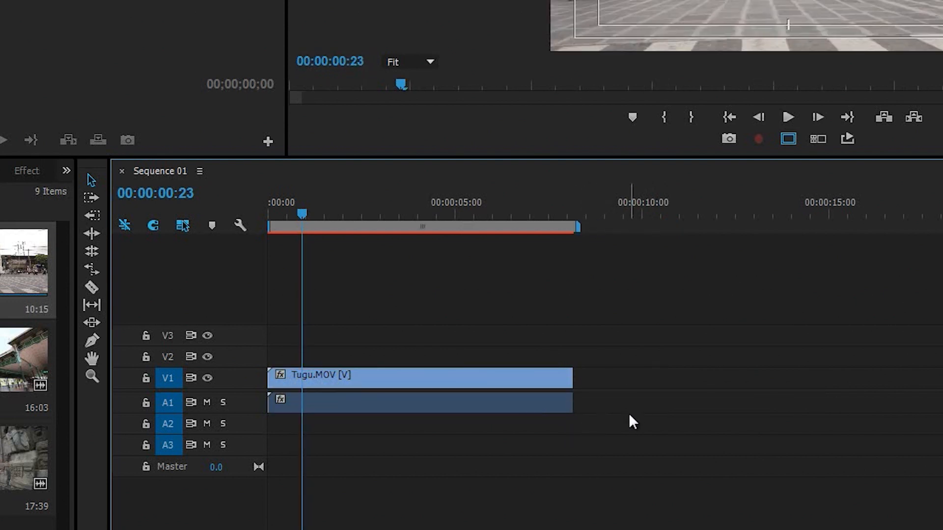
left_click_drag(272, 374, 326, 374)
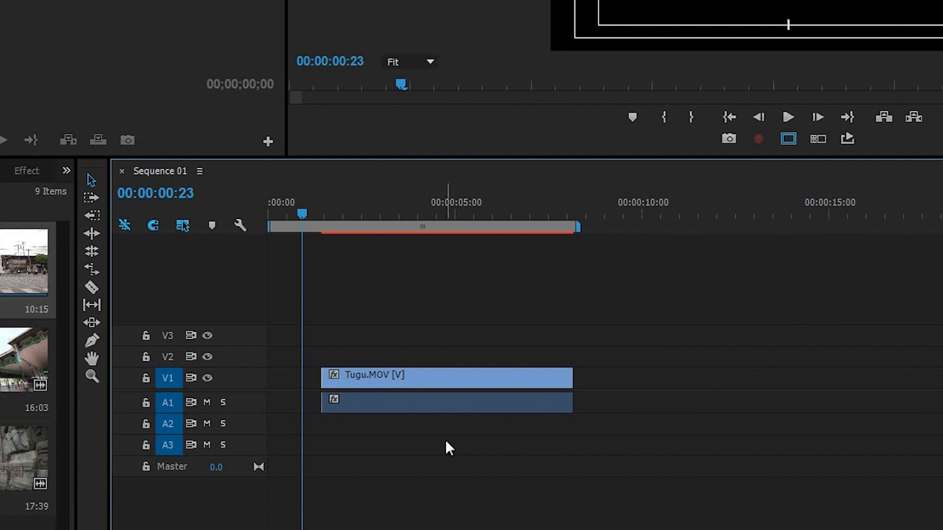
key("ctrl+z")
key("ctrl+z")
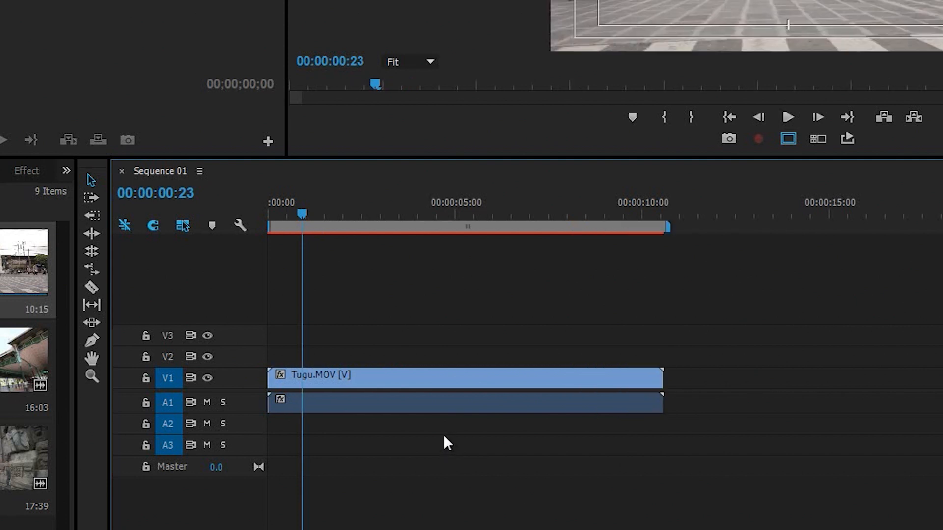
Trim the Tugu clip's end to the playhead at 00:00:08:19 and its start to 00:00:01:21, and extend both ends back to full length.
left_click_drag(307, 217, 595, 240)
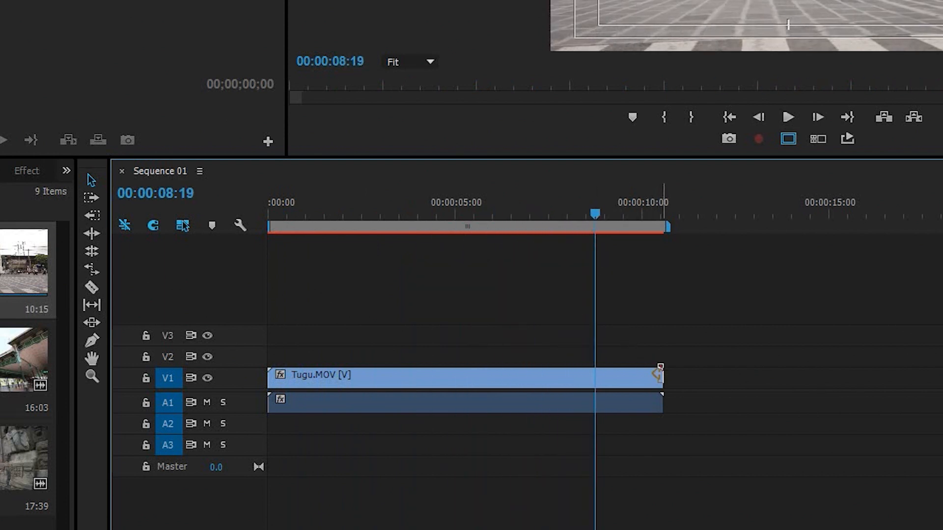
left_click_drag(660, 376, 595, 374)
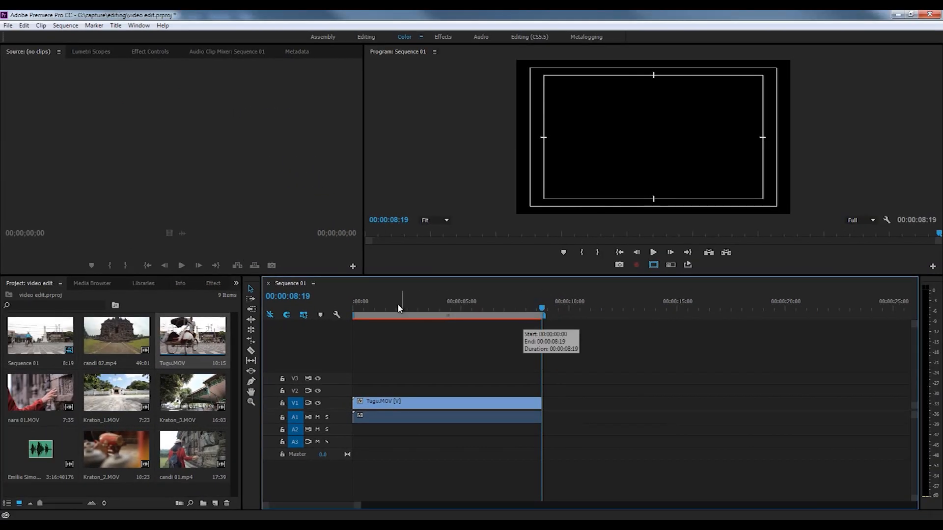
left_click_drag(398, 305, 392, 305)
left_click_drag(356, 398, 392, 402)
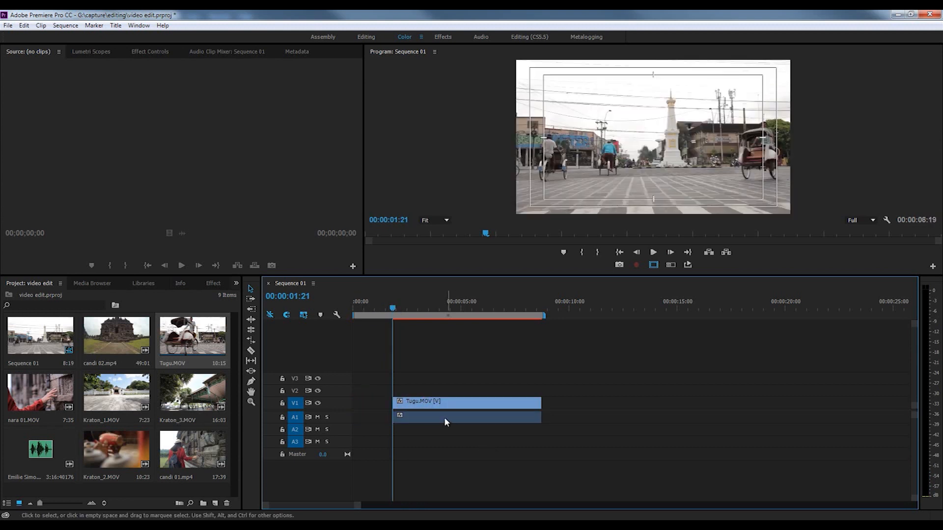
left_click_drag(537, 403, 601, 406)
left_click_drag(398, 403, 352, 404)
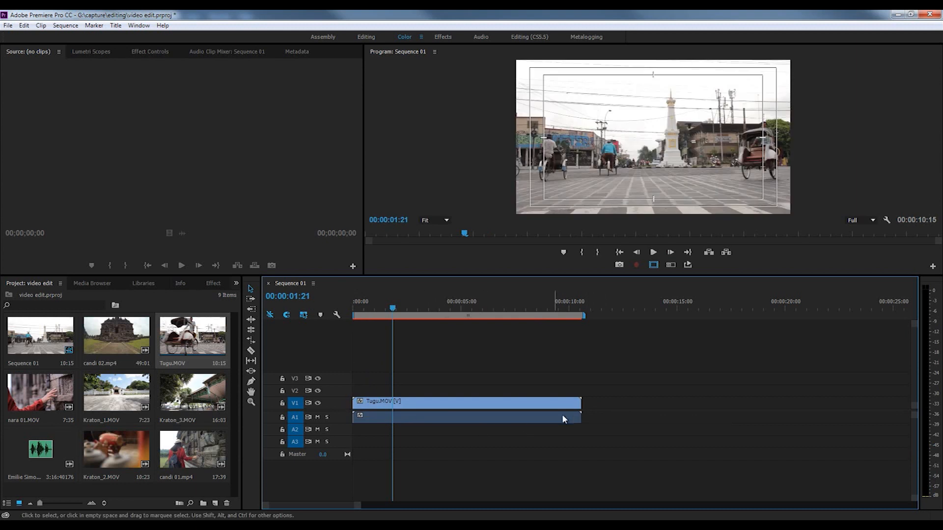
Trim the Tugu clip's end to 00:00:09:07 and its start to about 1 second.
mouse_move(580, 402)
left_mouse_down()
mouse_move(635, 396)
mouse_move(597, 408)
left_mouse_up()
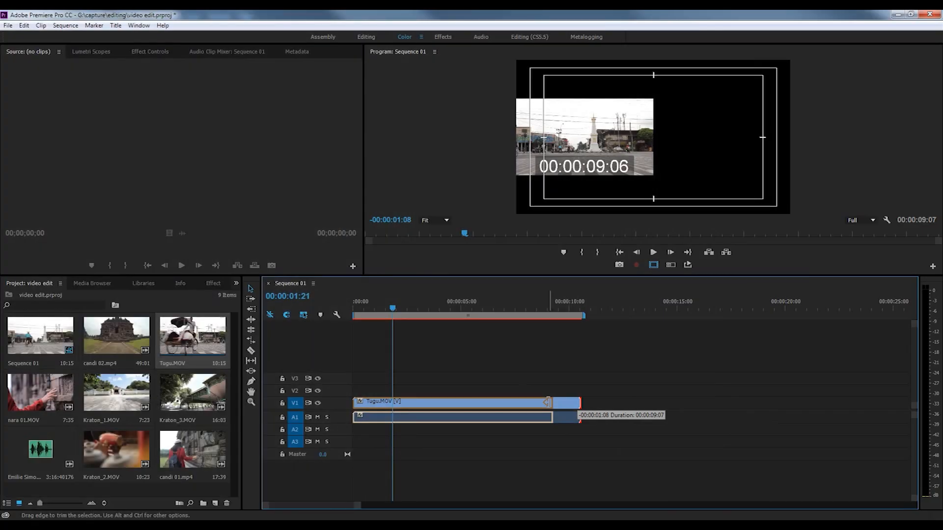
left_click_drag(578, 414, 553, 408)
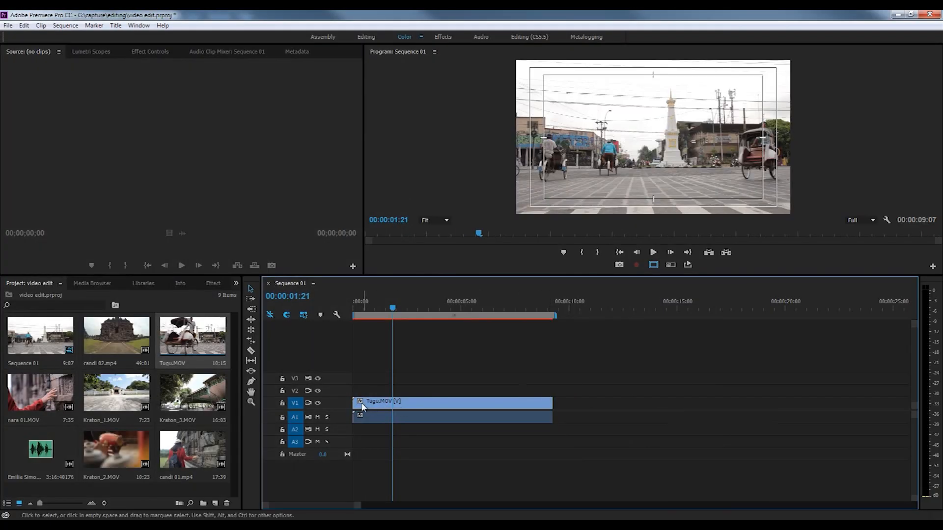
left_click_drag(354, 403, 377, 402)
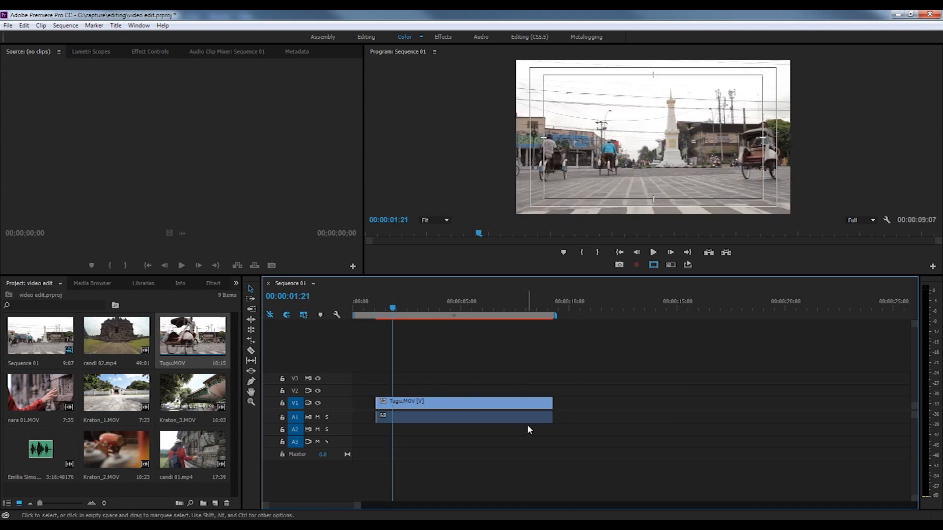
Split the Tugu clip and its audio into four segments with the Razor tool at about 3, 6 and 7.7 seconds.
left_click(465, 409)
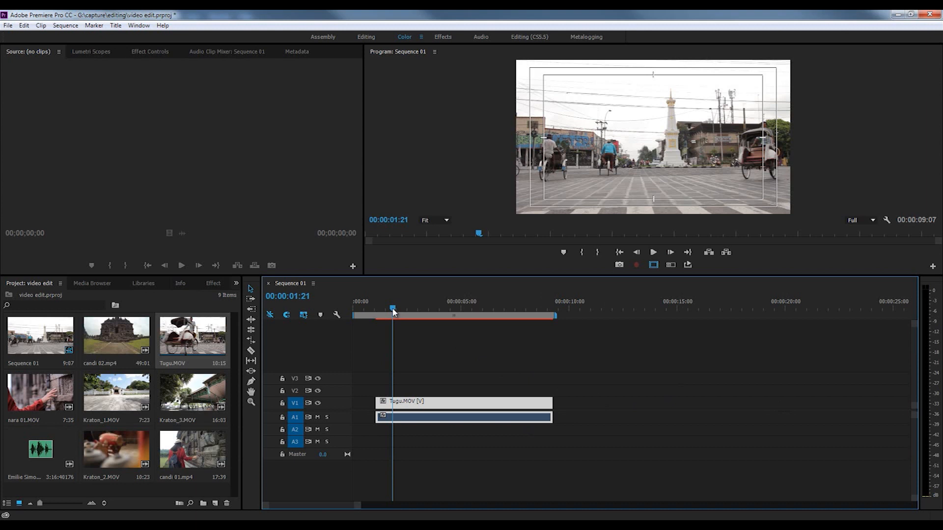
left_click(251, 351)
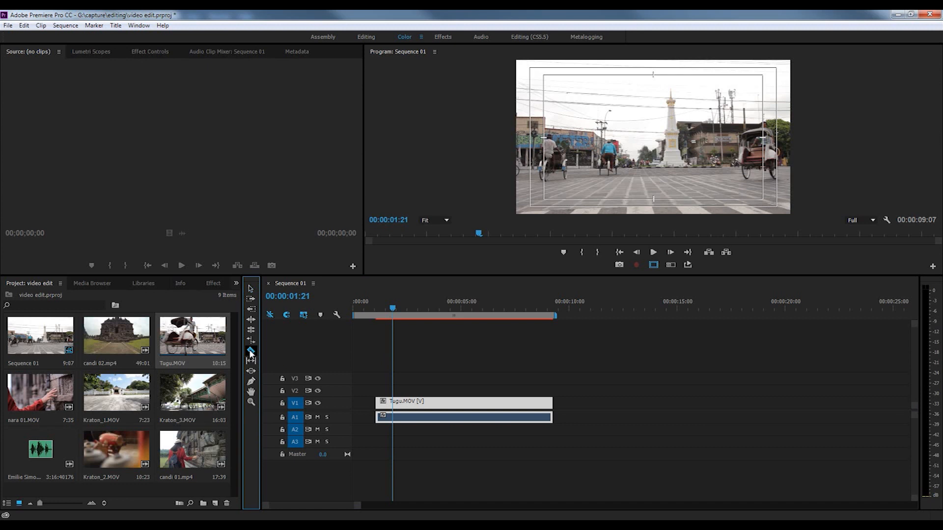
left_click(417, 402)
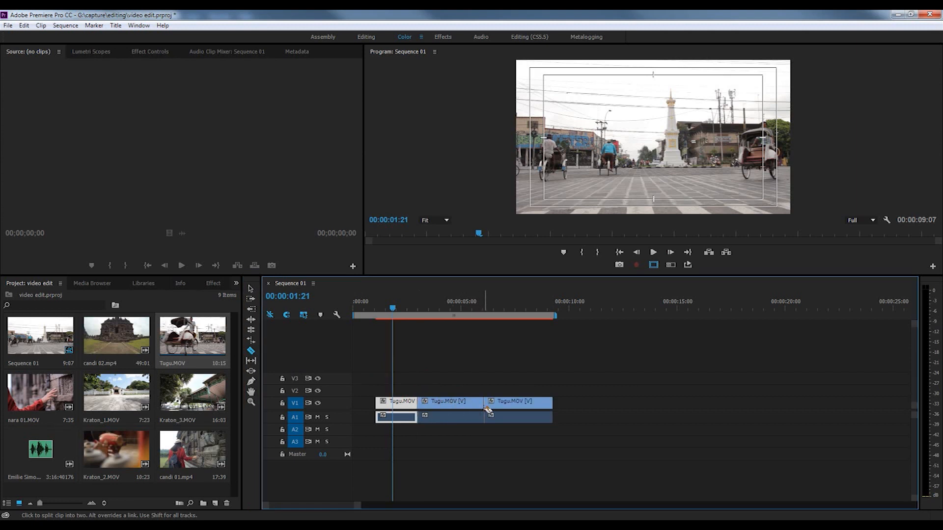
left_click(520, 407)
Move the last Tugu segment away from the others and lengthen it to span about 12.5 to 17 seconds.
left_click(250, 288)
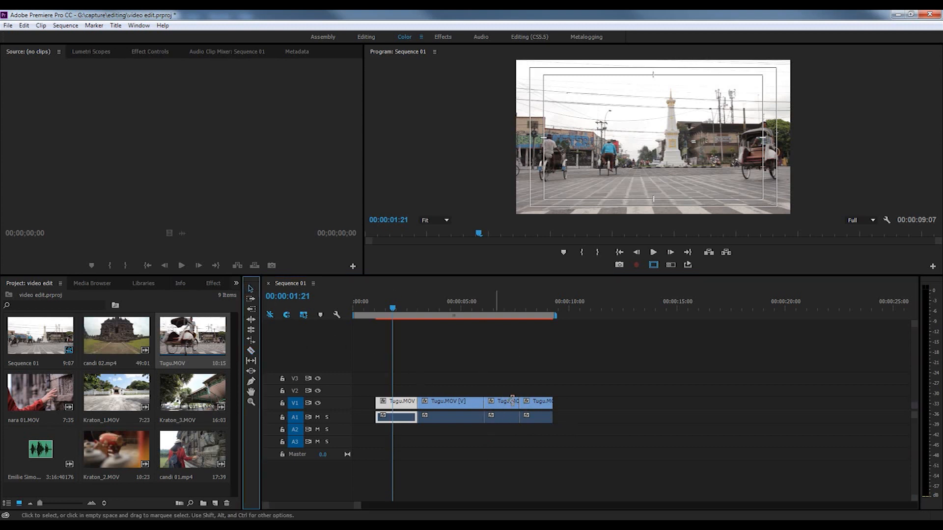
left_click_drag(533, 408, 623, 404)
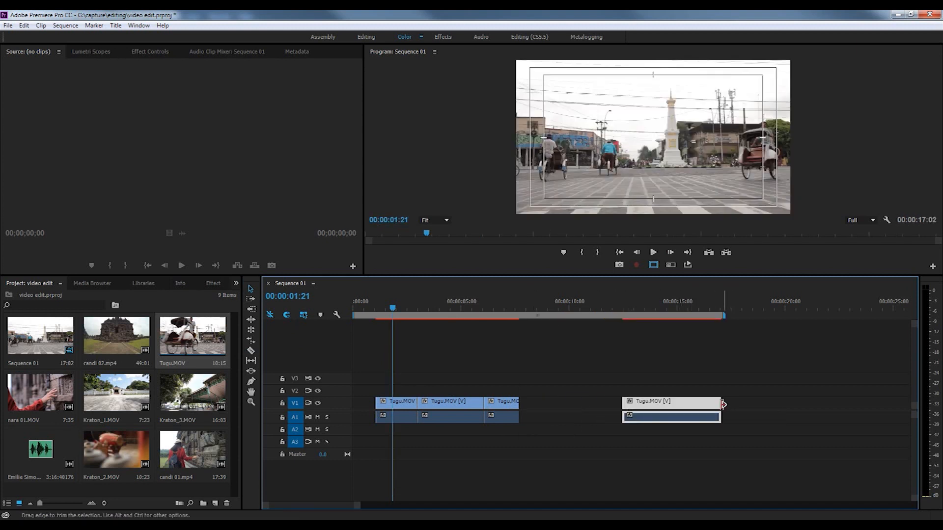
Extend both ends of the last Tugu segment, move it to end at 00:00:23:08, and lengthen the third segment to about 10.5 seconds.
left_click_drag(717, 404, 749, 403)
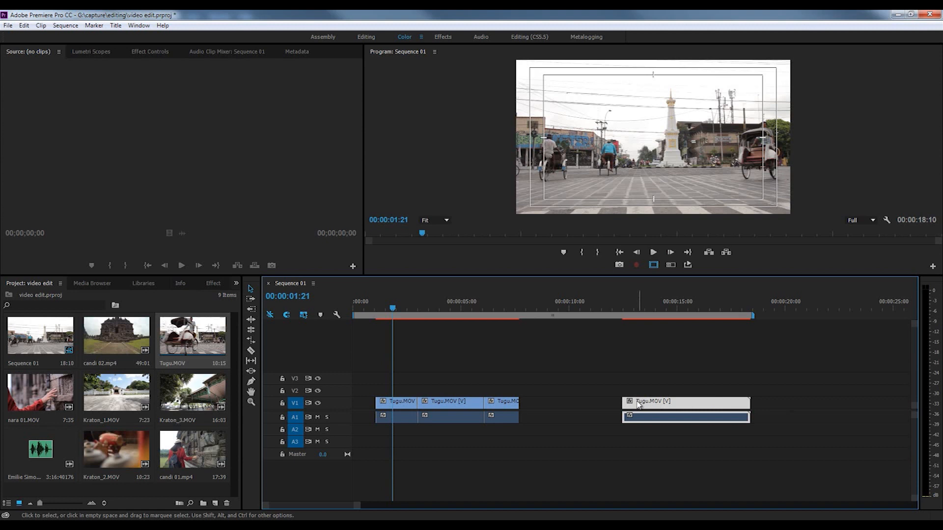
left_click_drag(627, 404, 719, 406)
left_click_drag(514, 404, 588, 407)
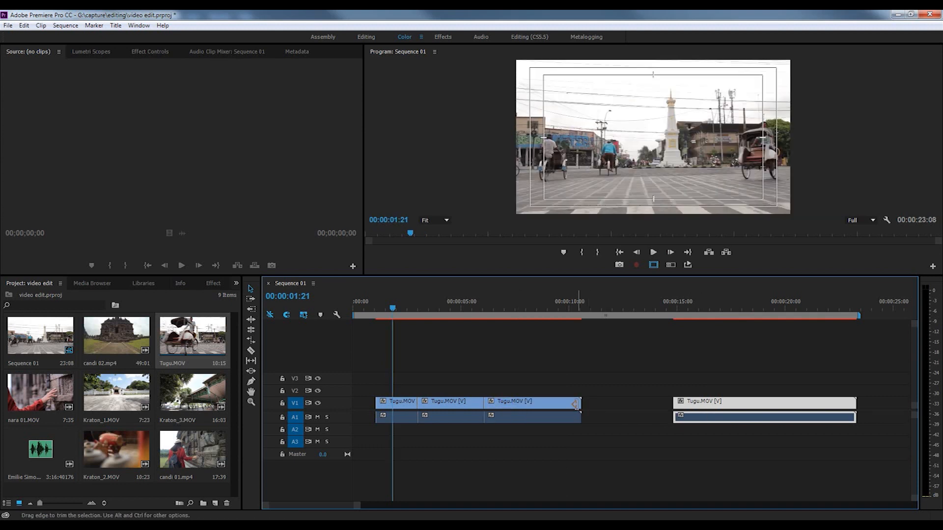
Undo the moves and length changes of the Tugu segments, back to the four adjoining segments.
key("ctrl+z")
key("ctrl+z")
key("ctrl+z")
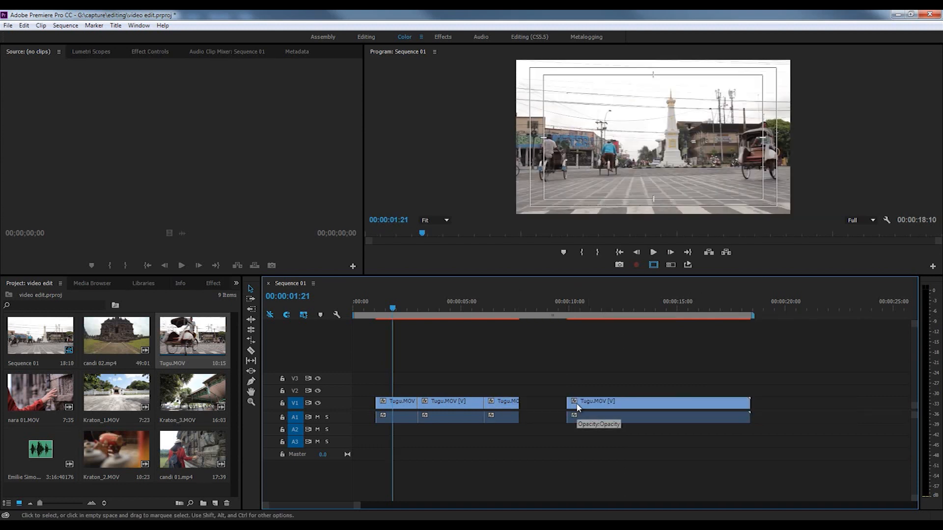
key("ctrl+z")
key("ctrl+z")
key("ctrl+z")
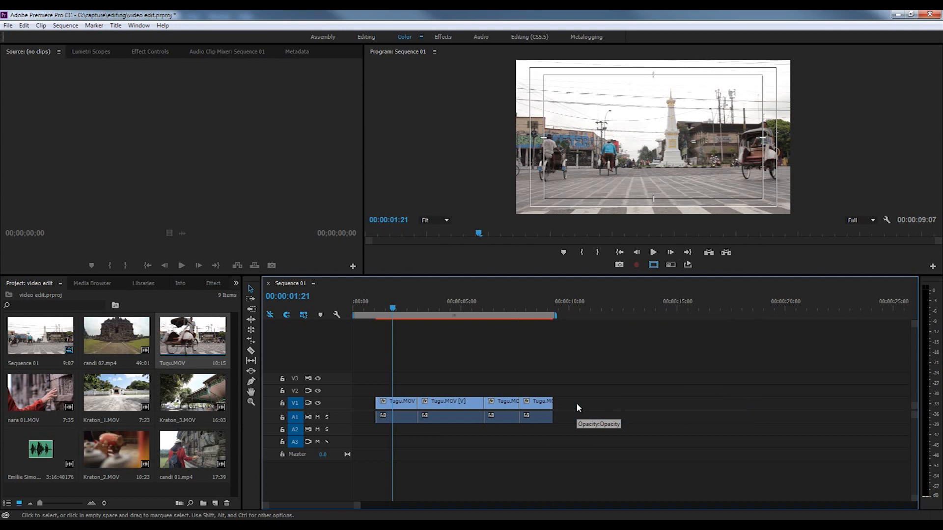
Delete the third Tugu segment together with its audio and move the first segment into the gap.
left_click(452, 403)
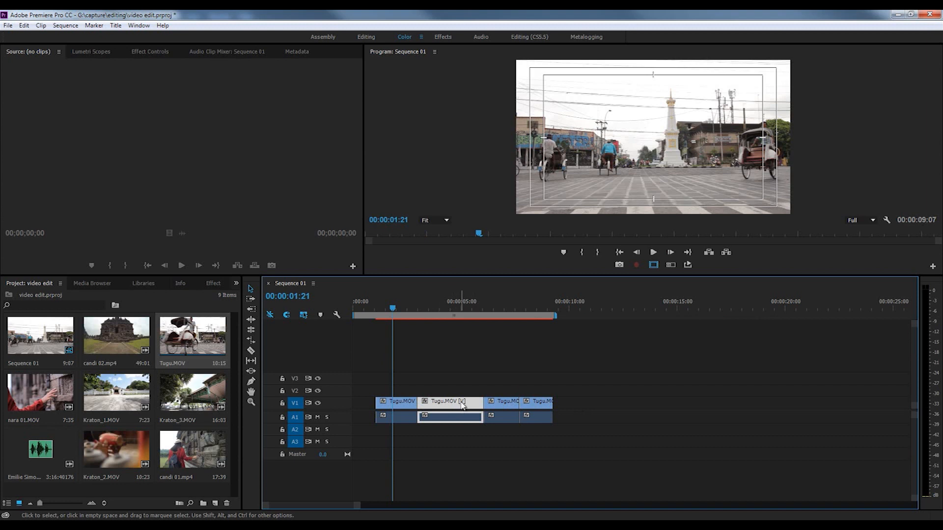
left_click(530, 403)
left_click(510, 404)
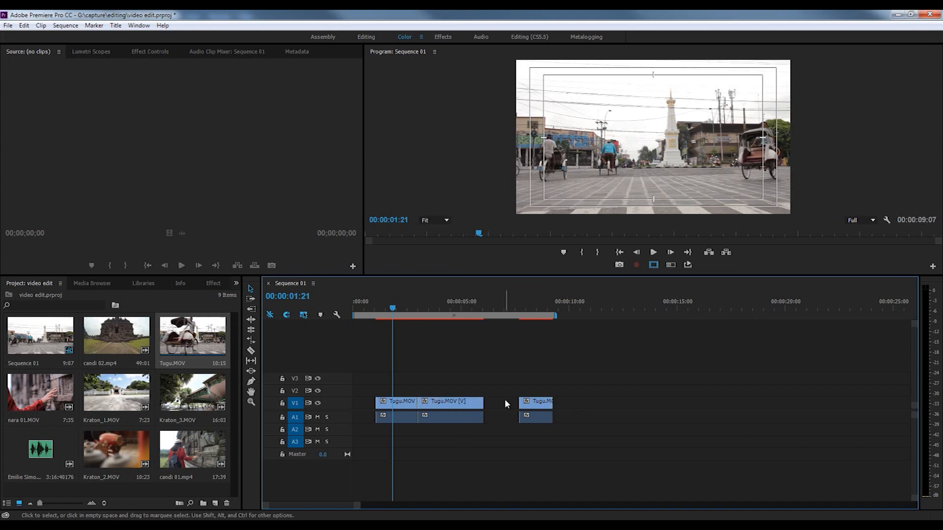
left_click_drag(402, 405, 512, 410)
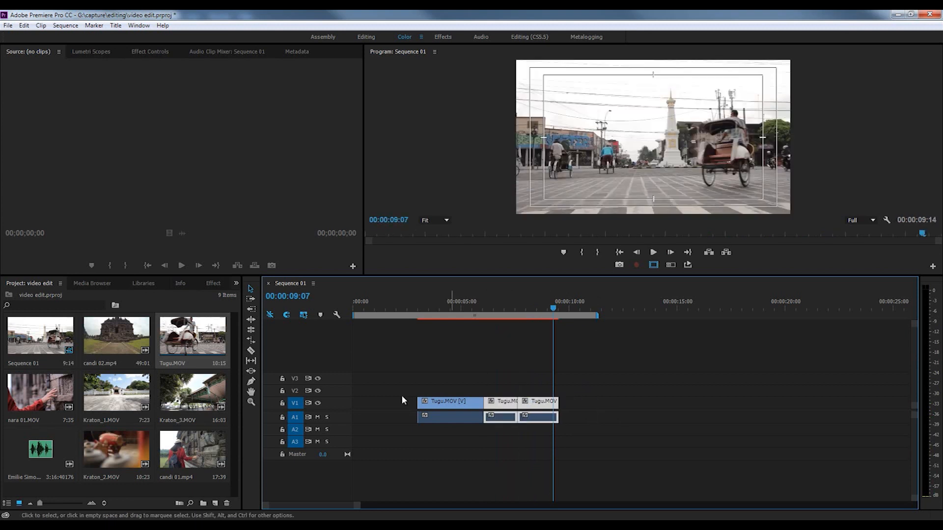
Split the Tugu segment under the playhead at 00:00:04:09 with the Razor tool.
left_click_drag(469, 314, 446, 315)
left_click(250, 352)
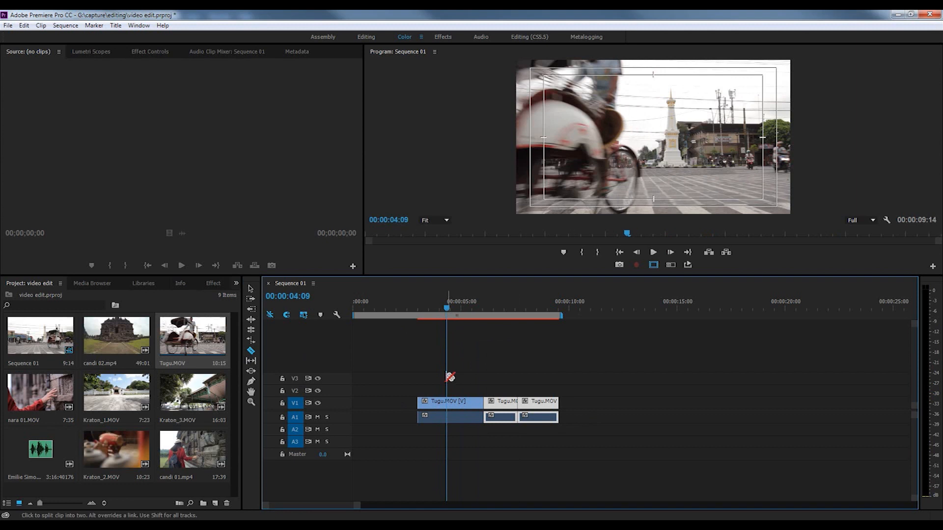
left_click(448, 402)
left_click(449, 402)
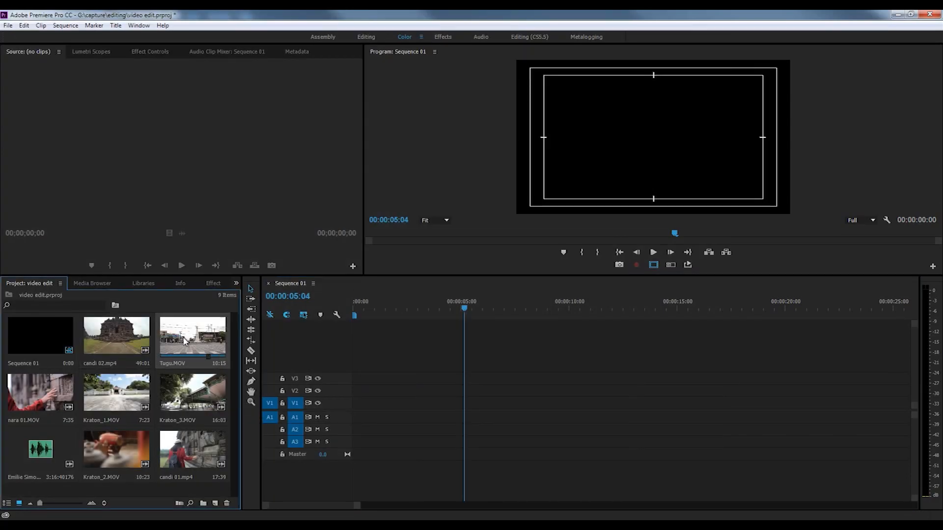
Place Tugu.MOV at the start of the empty sequence and apply Scale to Frame Size to it.
left_click_drag(187, 341, 354, 412)
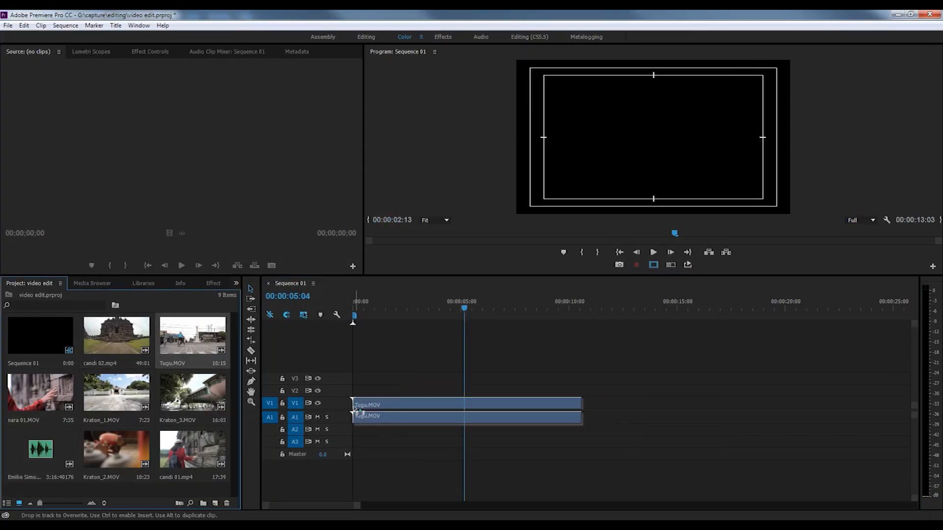
left_click(537, 287)
right_click(451, 401)
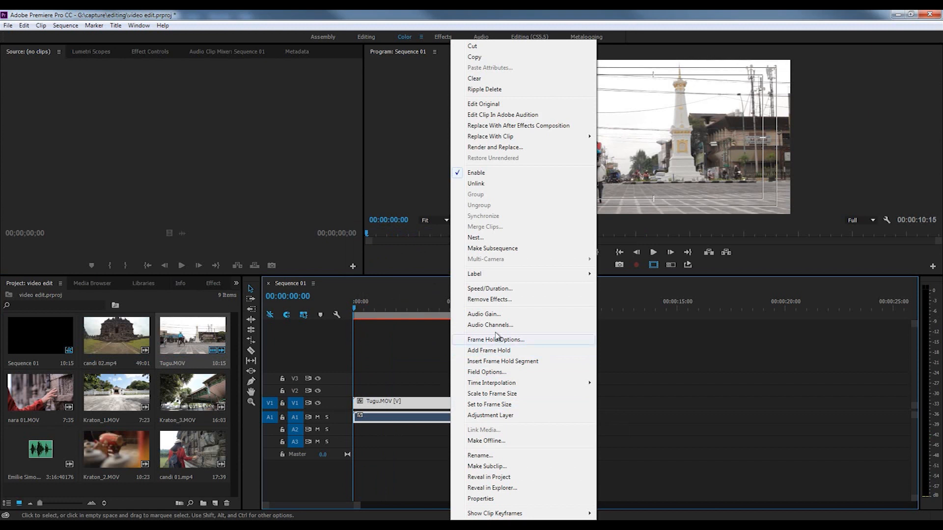
left_click(492, 394)
Trim the start and end of the Tugu clip to a length of 00:00:05:08 at the sequence start.
left_click_drag(374, 311, 412, 314)
mouse_move(373, 401)
left_mouse_down()
mouse_move(412, 401)
mouse_move(387, 402)
left_mouse_up()
left_click_drag(521, 400, 467, 401)
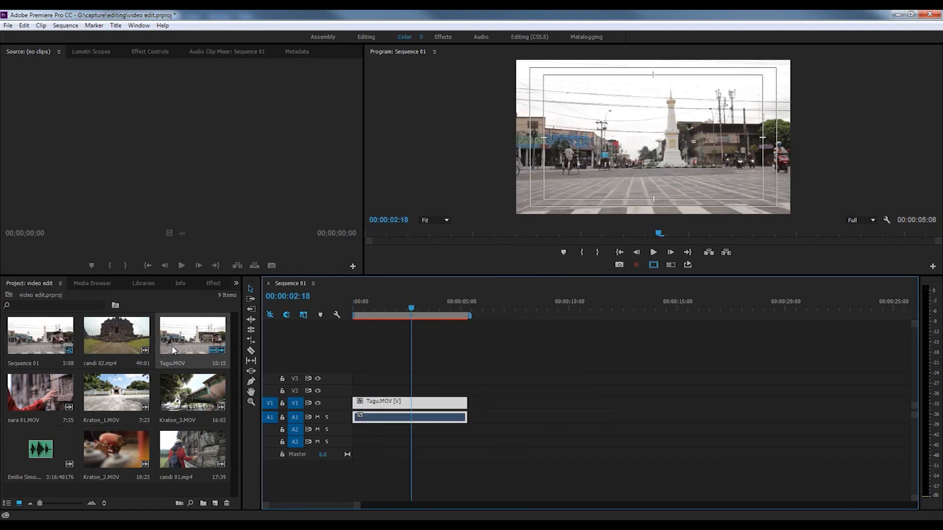
Add Kraton_1.MOV directly after the Tugu clip, scale it to frame size and trim it to end at about 11 seconds.
left_click_drag(117, 392, 487, 403)
right_click(538, 402)
left_click(579, 393)
left_click_drag(639, 402, 606, 403)
left_click_drag(545, 403, 526, 403)
Add Kraton_3.MOV directly after Kraton_1 and trim both of its ends so that it finishes at about 15 seconds.
left_click_drag(192, 393, 597, 414)
left_click_drag(689, 402, 637, 403)
left_click_drag(488, 403, 568, 402)
left_click_drag(580, 403, 500, 406)
left_click_drag(568, 309, 537, 308)
left_click_drag(556, 403, 541, 403)
Add Kraton_2.MOV directly after Kraton_3 and trim its end to about 20 seconds.
left_click_drag(116, 449, 549, 408)
left_click_drag(678, 403, 598, 403)
left_click_drag(573, 309, 557, 309)
Select the Kraton clips on V1 and apply Scale to Frame Size to them together.
left_click_drag(618, 383, 393, 420)
right_click(454, 403)
left_click(510, 409)
left_click_drag(557, 308, 549, 309)
Add candi 02.mp4 directly after Kraton_2 and trim both of its ends so that it finishes at about 23 seconds.
left_click_drag(117, 336, 614, 408)
left_click_drag(549, 308, 635, 308)
left_click_drag(613, 403, 636, 403)
left_click_drag(635, 309, 674, 308)
left_click_drag(657, 408, 619, 408)
Add nara 01.MOV and candi 01.mp4 after candi 02, trimming them to end at about 26 seconds and 00:00:32:13.
left_click_drag(40, 393, 641, 407)
left_click_drag(729, 403, 680, 402)
left_click_drag(192, 449, 688, 407)
left_click_drag(679, 308, 765, 309)
left_click_drag(684, 403, 716, 402)
left_click_drag(814, 403, 756, 403)
Review the start of the assembled sequence by scrubbing from 00:00:00:00 to 00:00:09:18.
left_click_drag(757, 308, 339, 341)
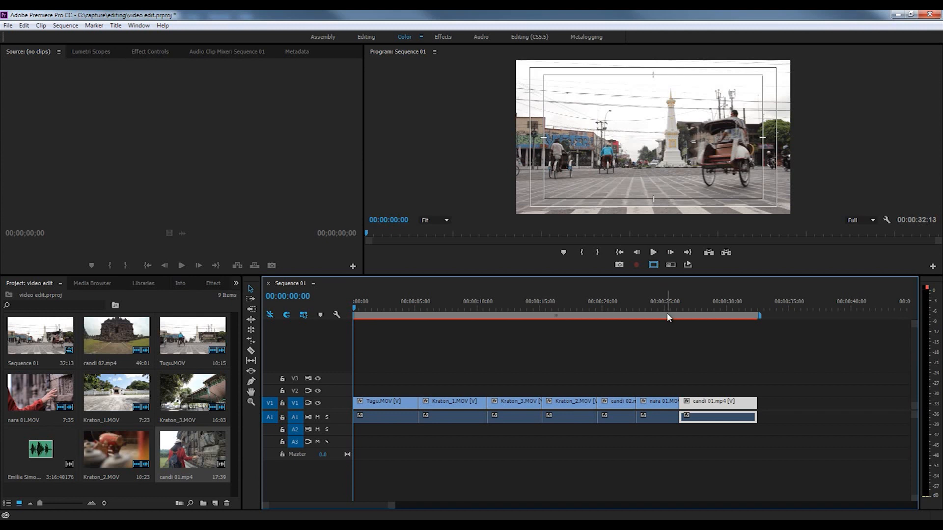
left_click_drag(399, 303, 471, 323)
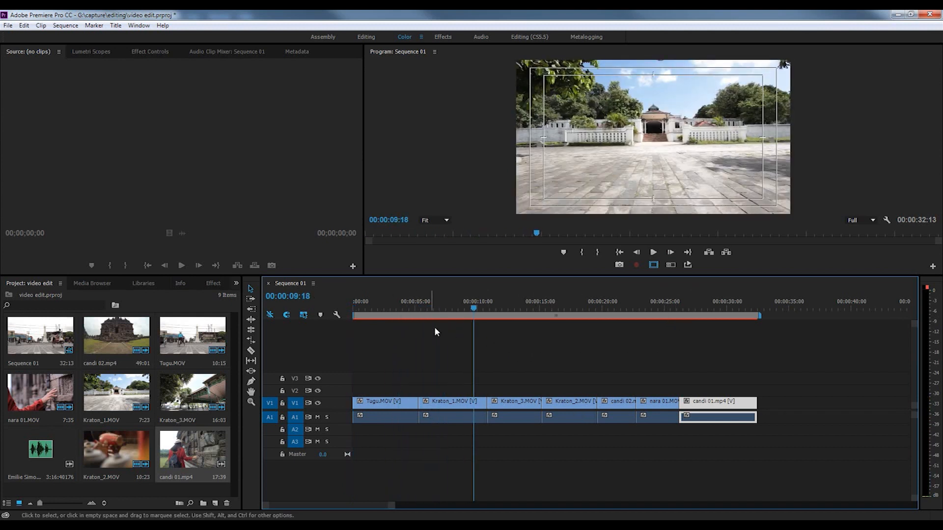
left_click(817, 388)
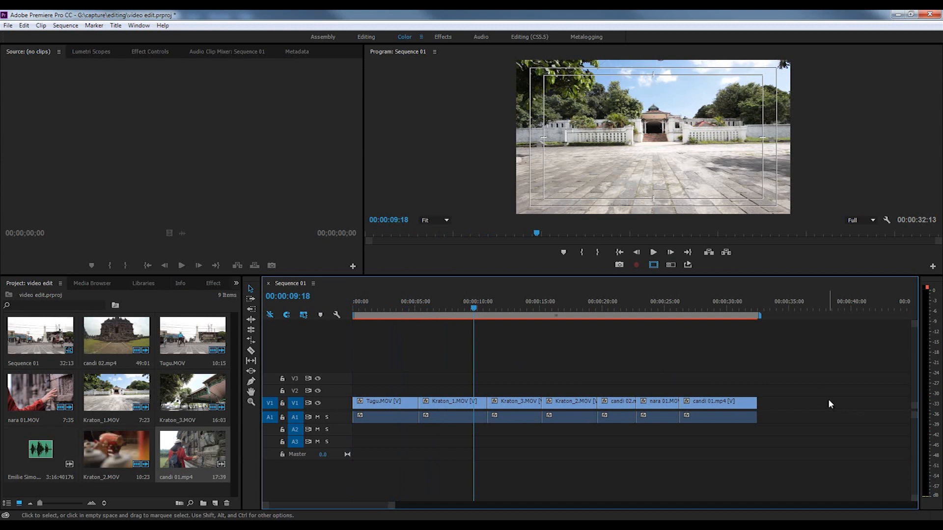
Select all seven clips in the sequence and switch Scale to Frame Size off and back on for them.
left_click_drag(827, 409, 354, 383)
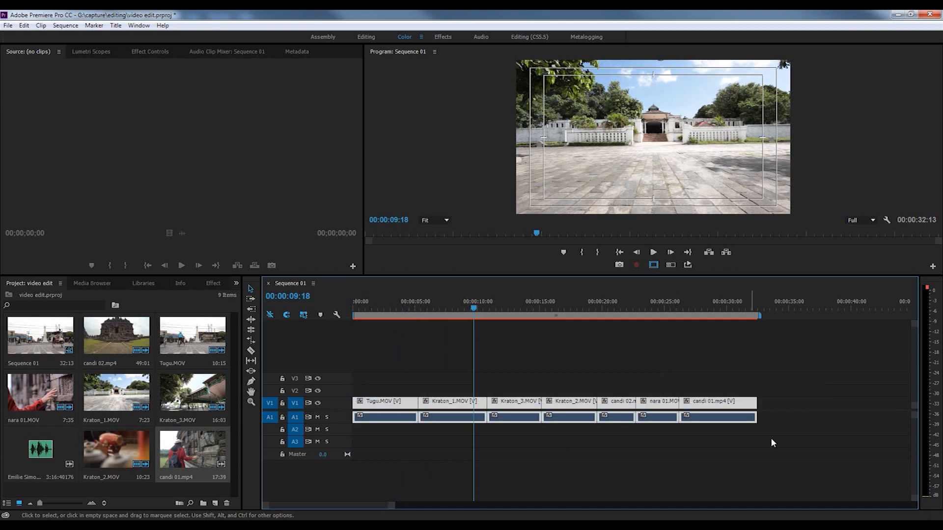
left_click_drag(818, 400, 399, 402)
right_click(462, 408)
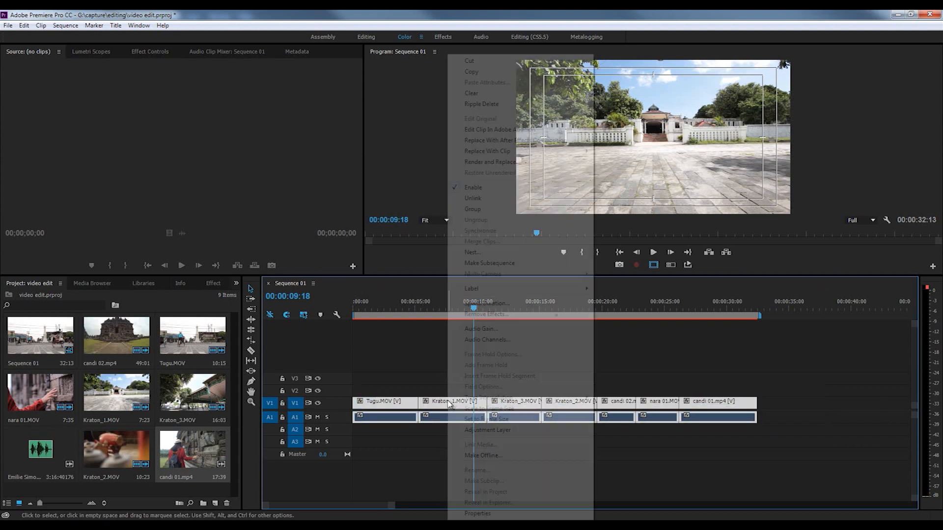
left_click(468, 408)
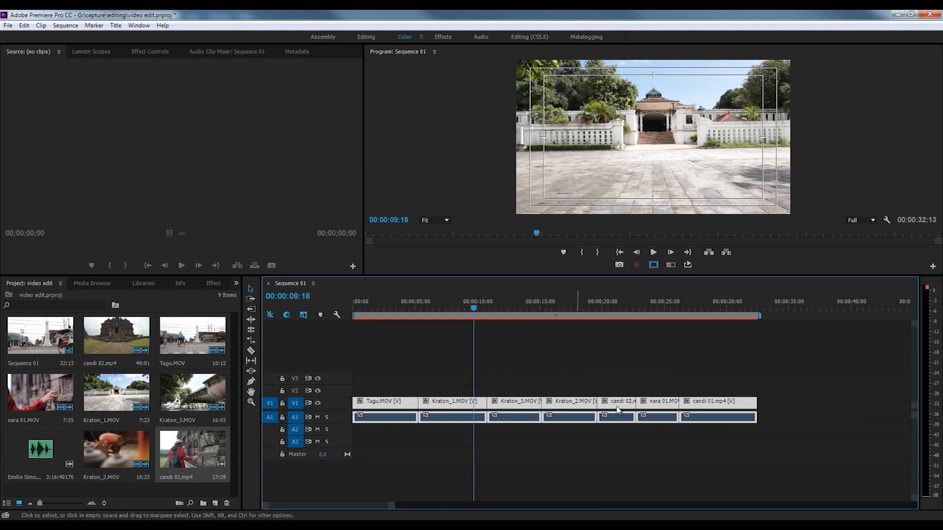
left_click_drag(826, 403, 404, 402)
right_click(454, 405)
left_click(484, 408)
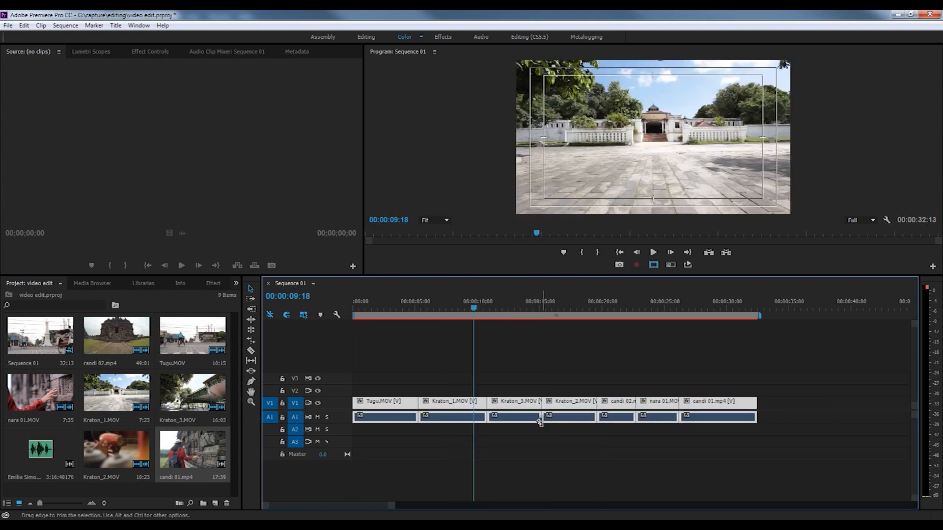
Examine the linked audio of each clip on A1 across the whole sequence, with the playhead at 00:00:02:04.
left_click_drag(488, 313, 405, 318)
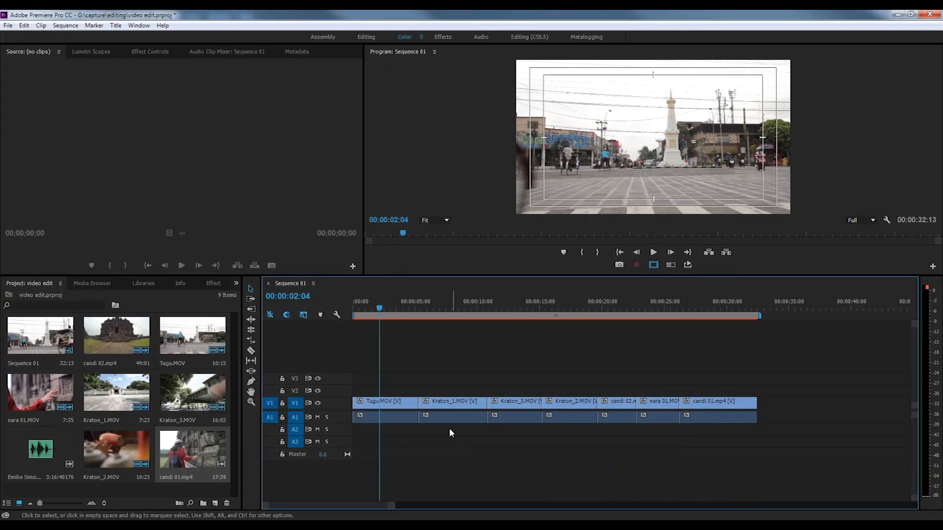
left_click(396, 416)
left_click(434, 419)
left_click(621, 419)
left_click(677, 418)
left_click(718, 419)
left_click(676, 419)
left_click(614, 416)
left_click(577, 417)
left_click(506, 420)
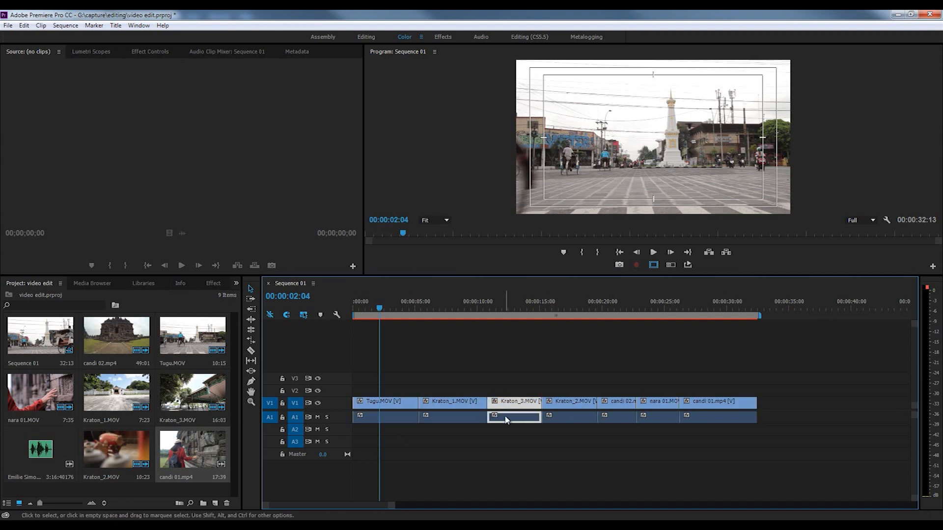
left_click(470, 421)
left_click(382, 419)
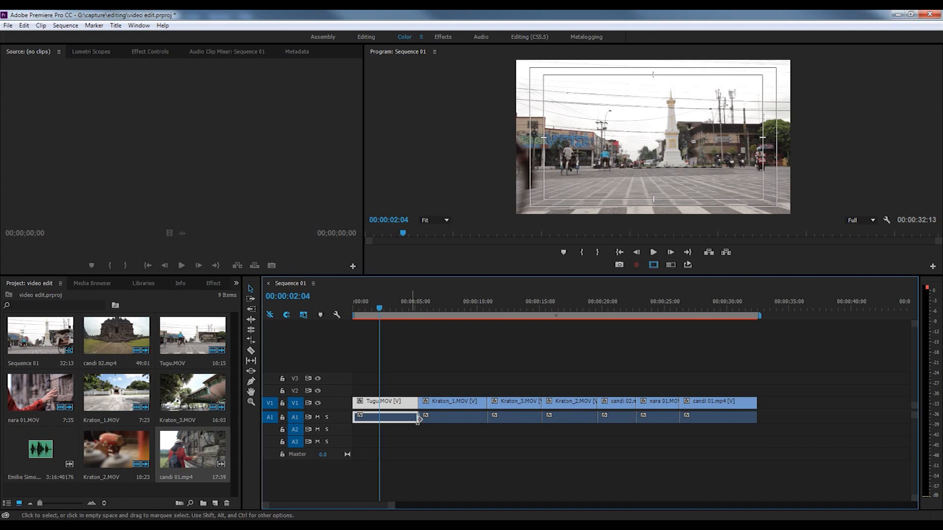
left_click(540, 433)
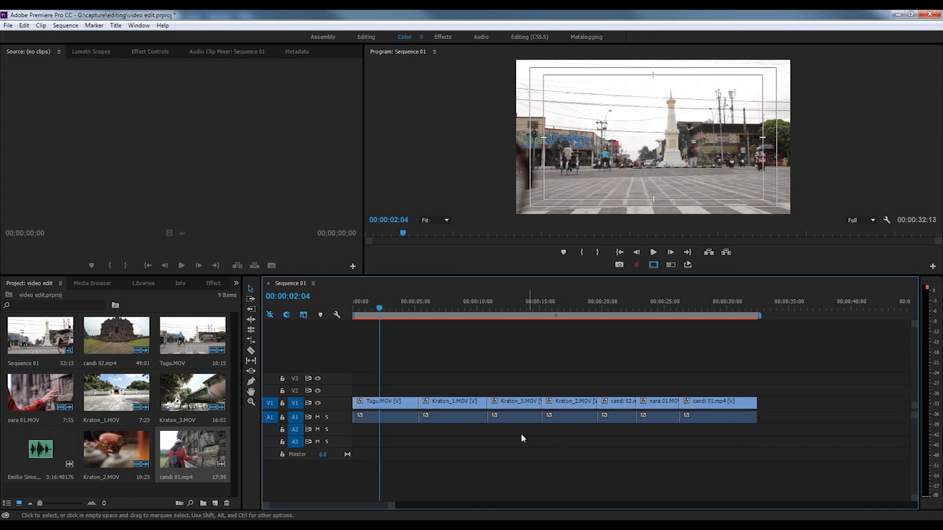
Delete the Tugu clip through its linked audio and undo the deletion.
left_click(403, 418)
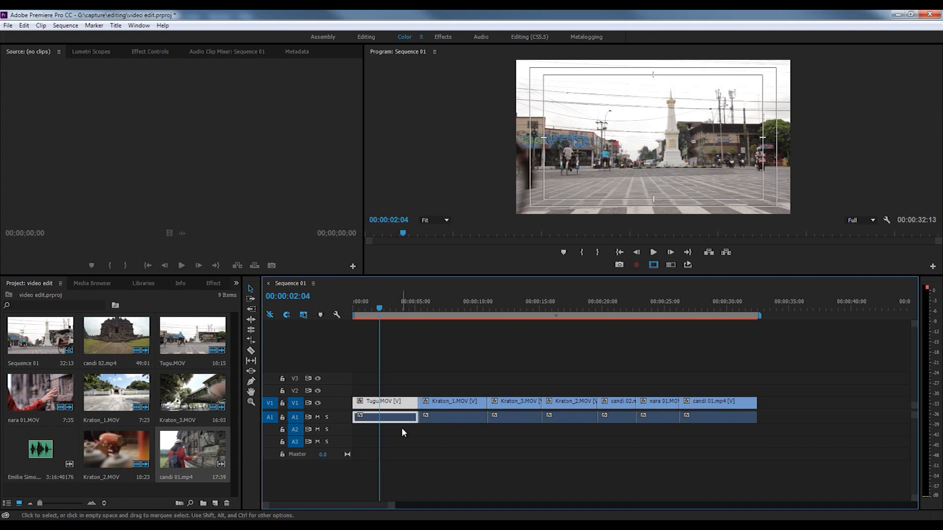
left_click(403, 429)
key("Delete")
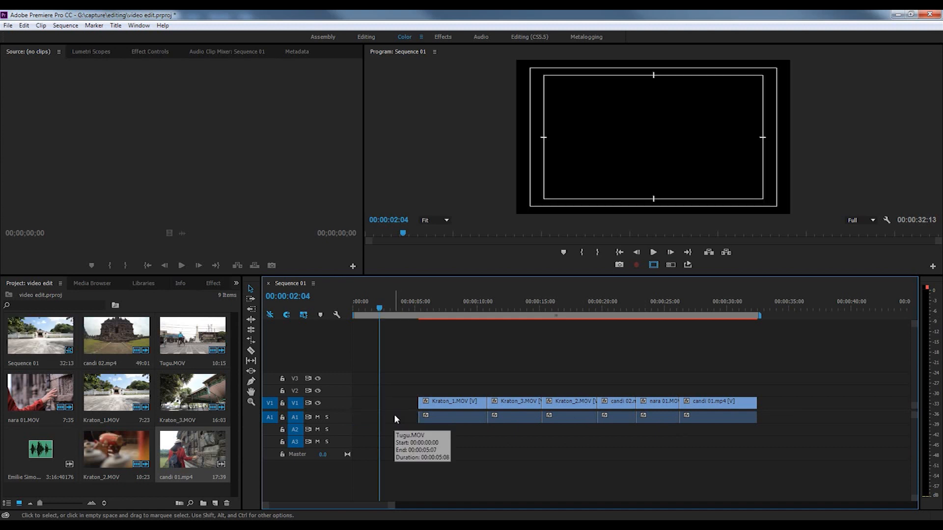
key("ctrl+z")
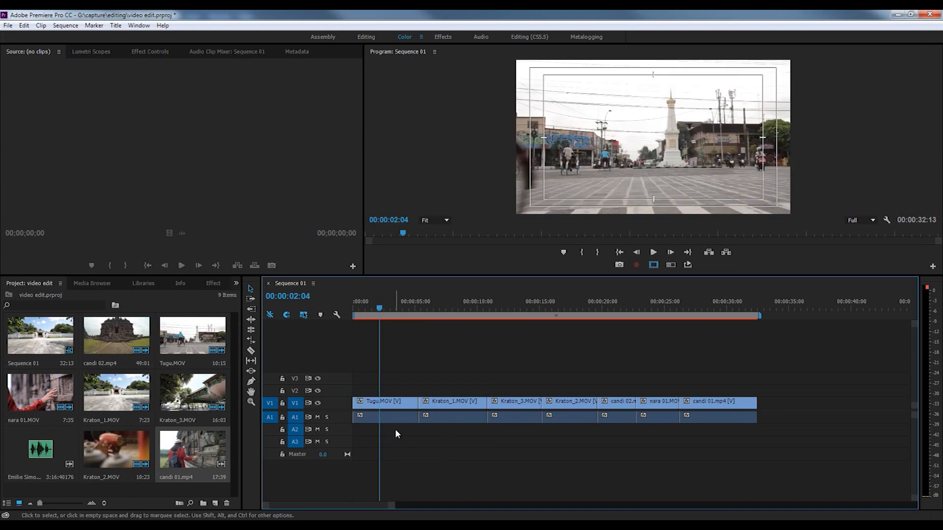
Unlink the Tugu clip's video and audio and delete only its audio from A1.
left_click(400, 401)
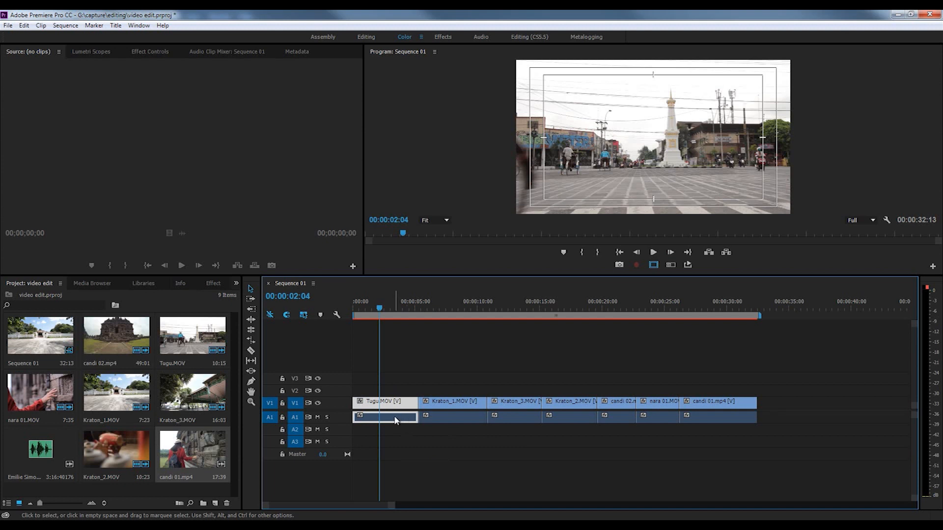
right_click(395, 417)
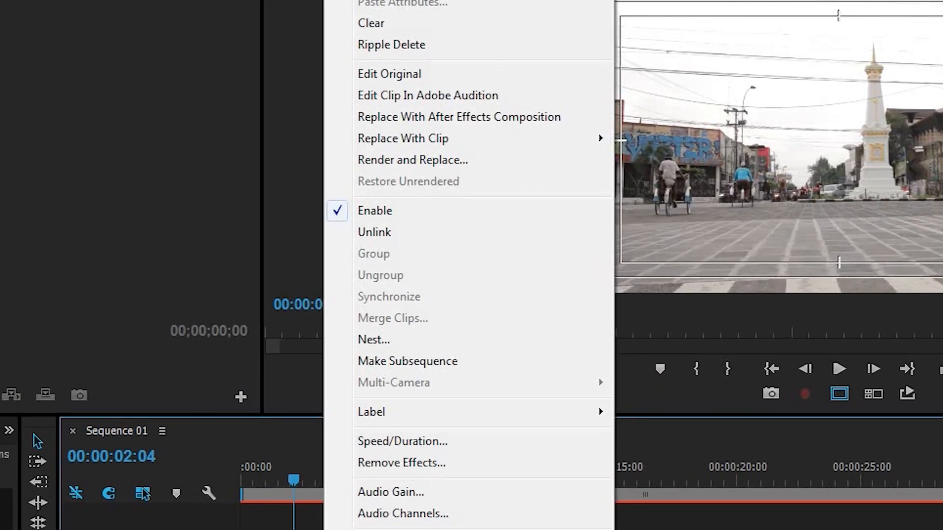
left_click(431, 235)
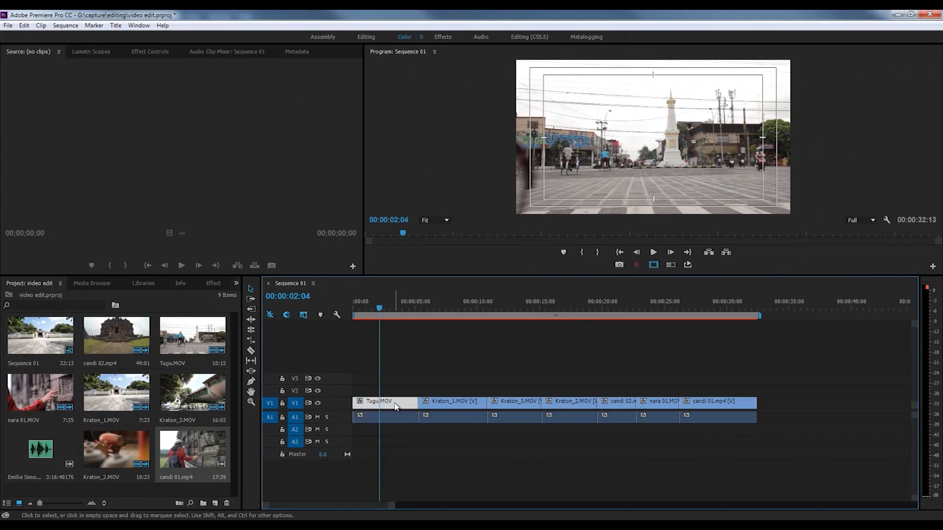
left_click(398, 417)
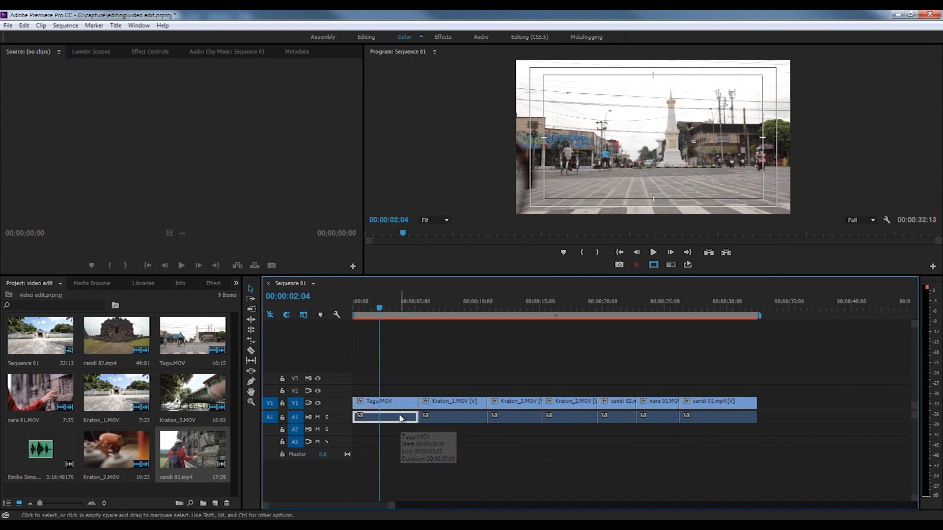
key("Delete")
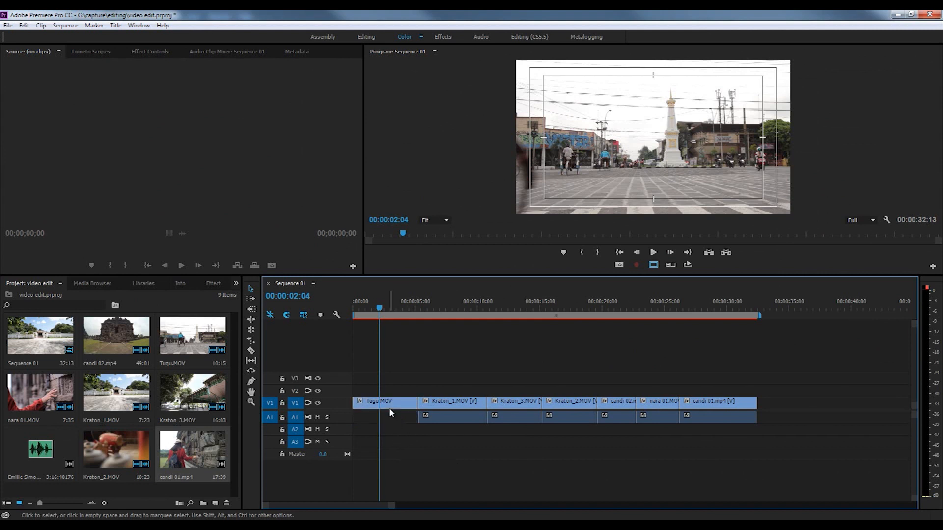
Select the six clips after Tugu with their audio and unlink the video from the audio.
left_click(436, 419)
left_click(512, 420)
left_click(567, 420)
left_click(631, 421)
left_click(658, 420)
left_click(707, 418)
left_click_drag(816, 465, 444, 368)
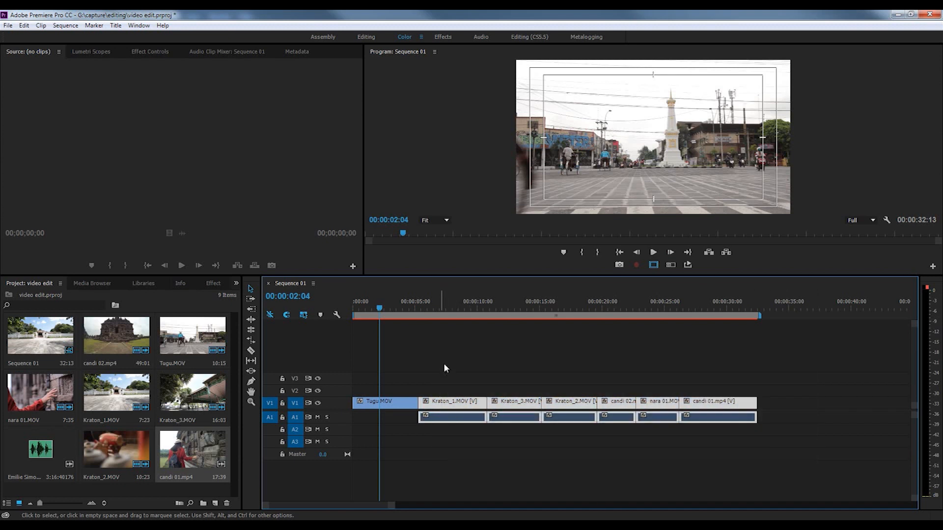
right_click(451, 404)
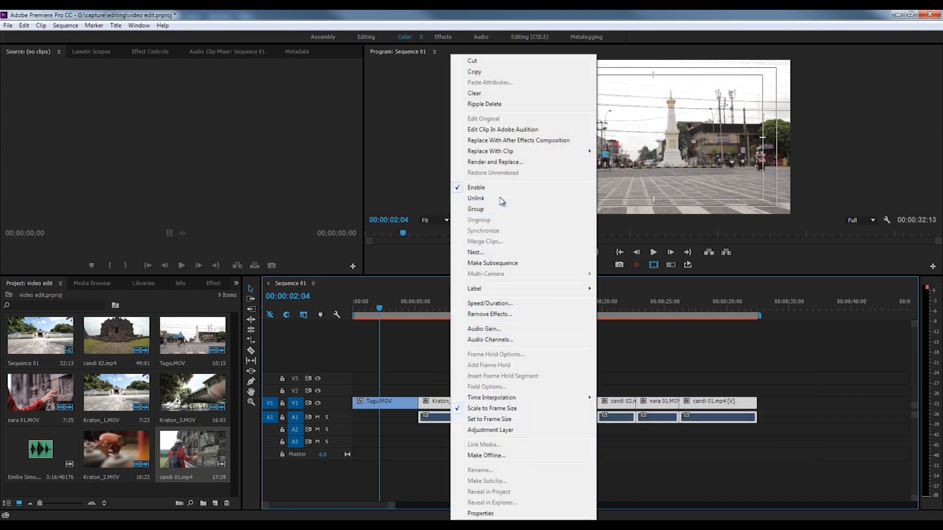
left_click(501, 199)
Delete all remaining audio clips from A1 and scrub through the video-only sequence.
left_click(534, 448)
left_click_drag(775, 413, 427, 443)
key("Delete")
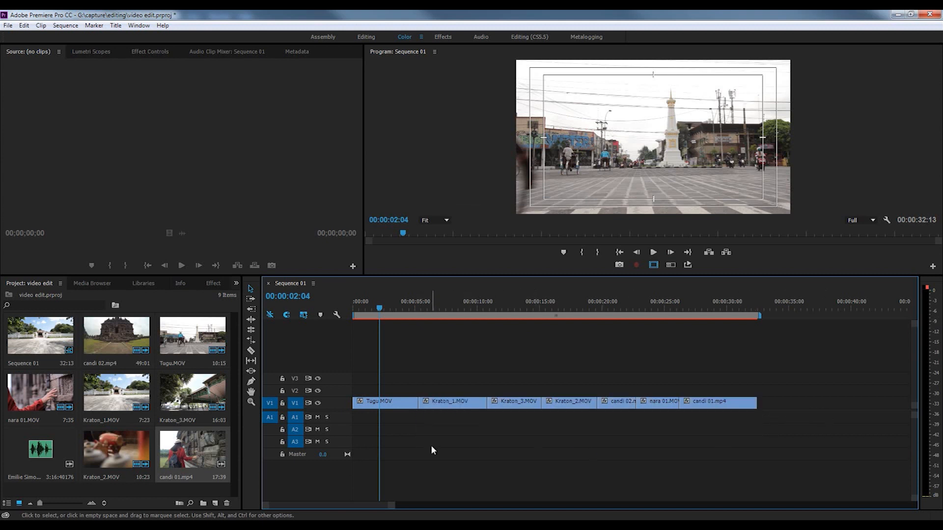
left_click_drag(380, 308, 667, 326)
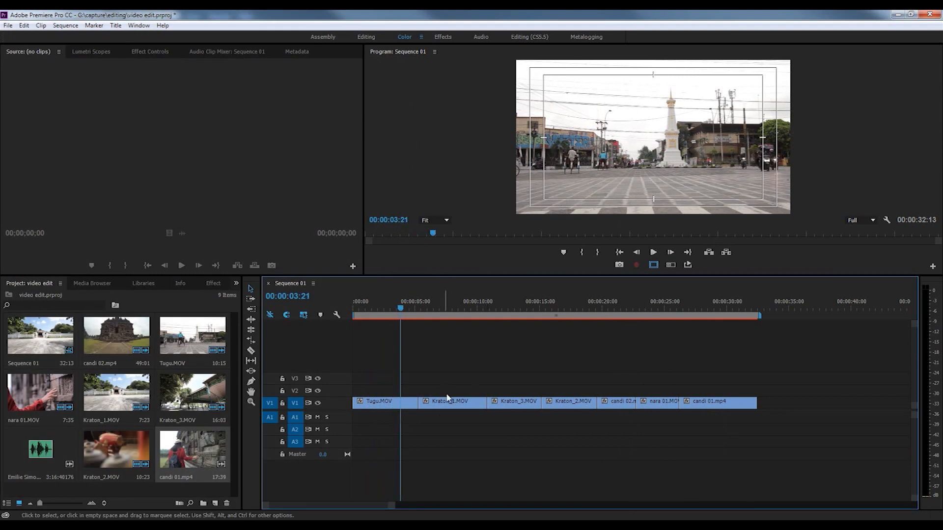
Move candi 02.mp4 to V2 directly after Tugu.MOV and Kraton_1.MOV to V2 directly after Kraton_2.MOV, undoing its drop over nara 01.MOV.
left_click(447, 399)
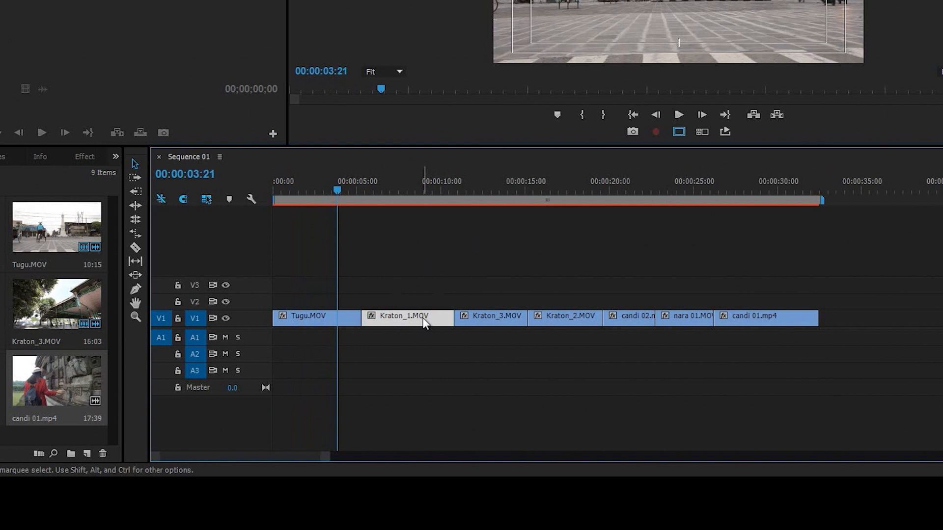
mouse_move(425, 324)
left_mouse_down()
mouse_move(489, 275)
mouse_move(439, 290)
mouse_move(440, 323)
left_mouse_up()
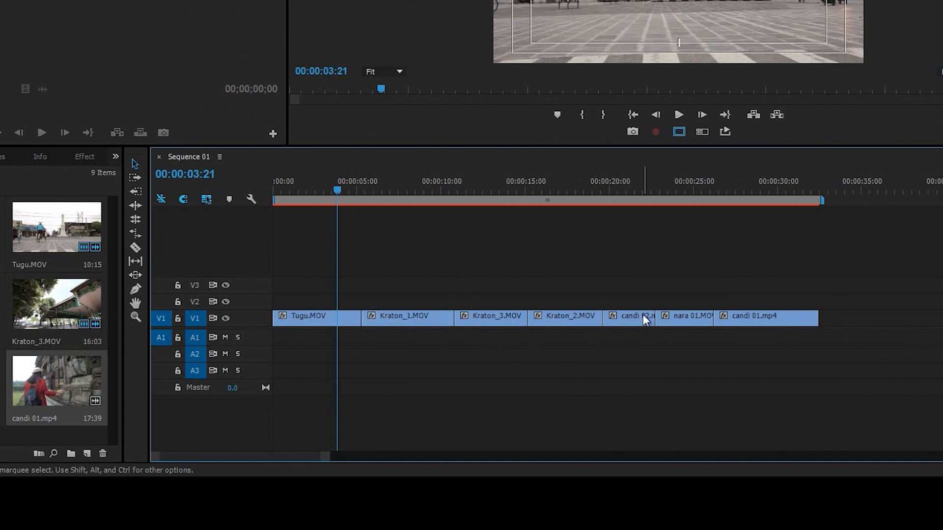
left_click(402, 314)
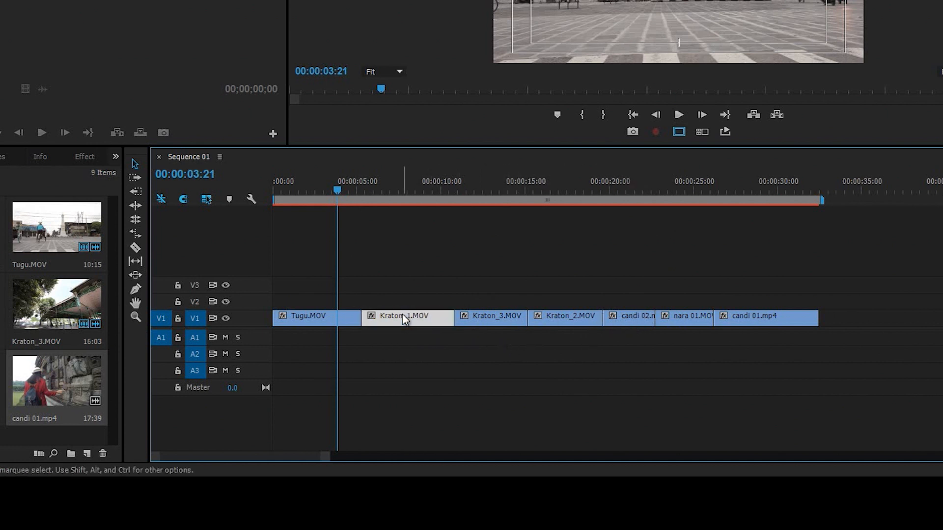
left_click(638, 318)
left_click(627, 185)
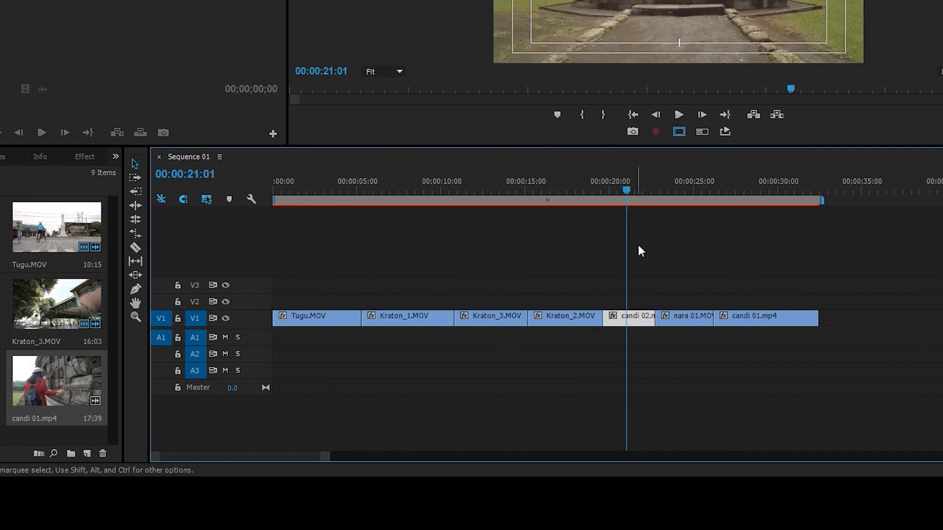
left_click_drag(628, 320, 647, 322)
left_click(402, 328)
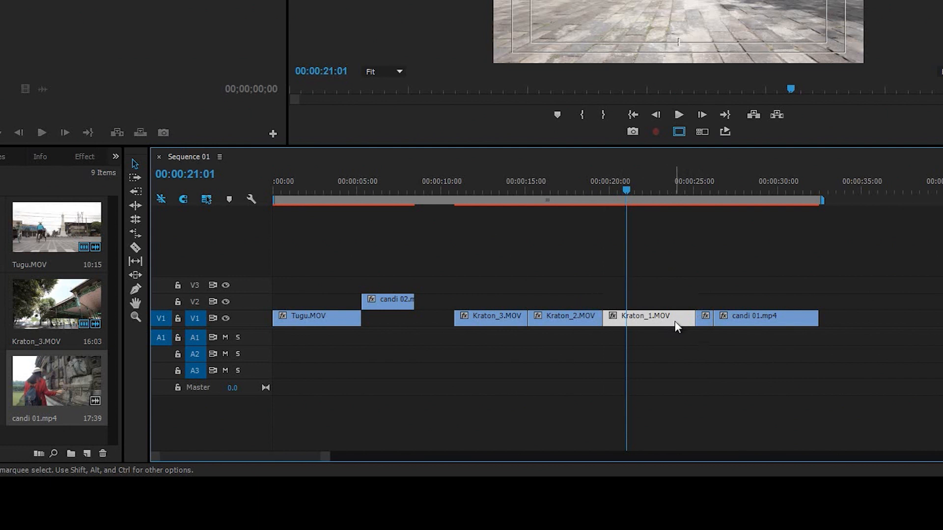
key("ctrl+z")
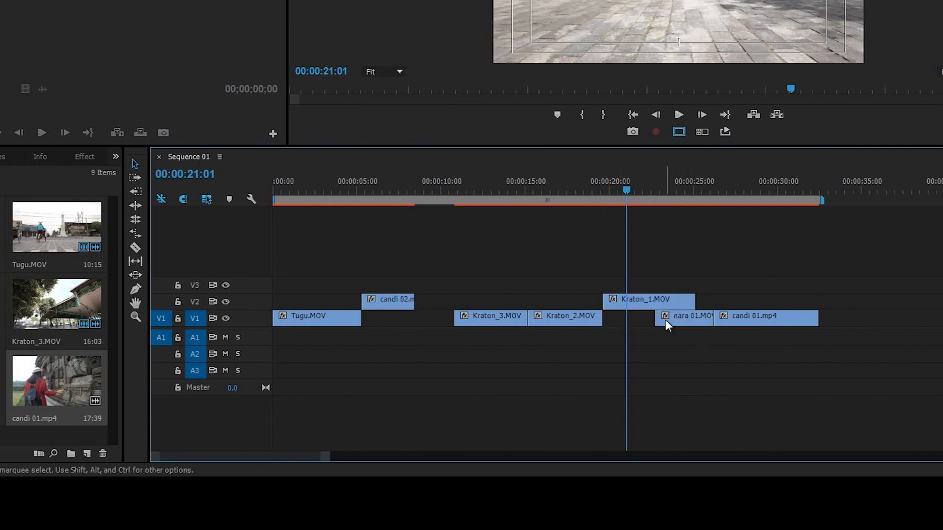
Shift nara 01.MOV and candi 01.mp4 later to make room and place Kraton_1.MOV on V1 directly after Kraton_2.MOV.
left_click_drag(655, 360, 734, 327)
left_click_drag(672, 309, 673, 327)
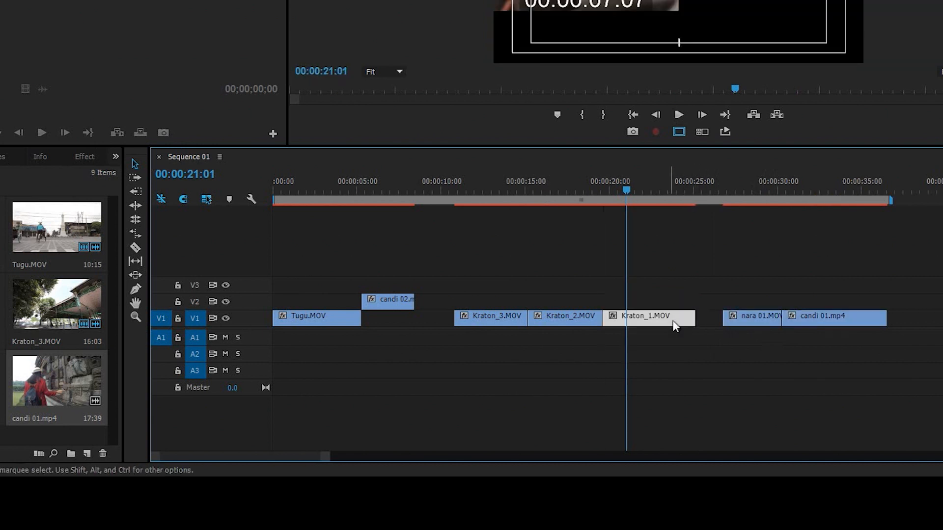
Try closing the gap after Kraton_1.MOV by moving nara 01.MOV and candi 01.mp4 back manually, and undo the moves.
left_click(714, 326)
left_click_drag(748, 354, 755, 327)
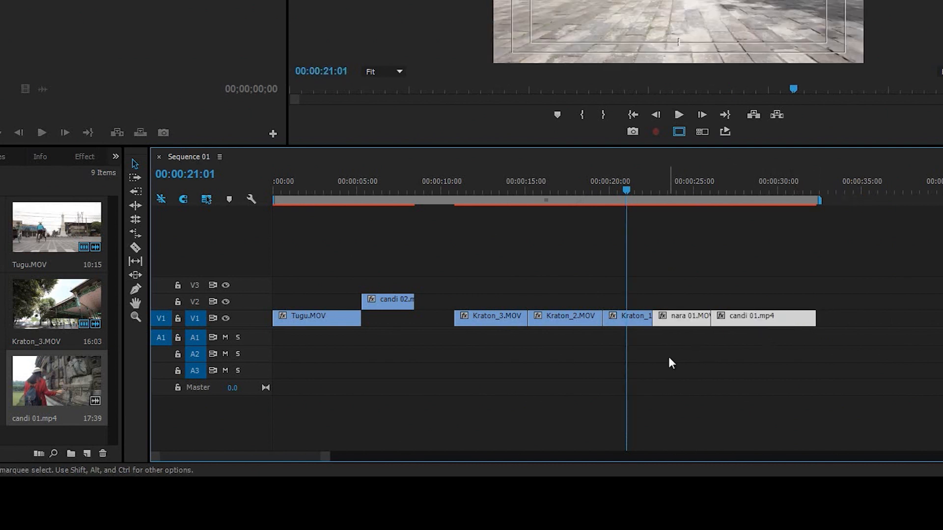
key("ctrl+z")
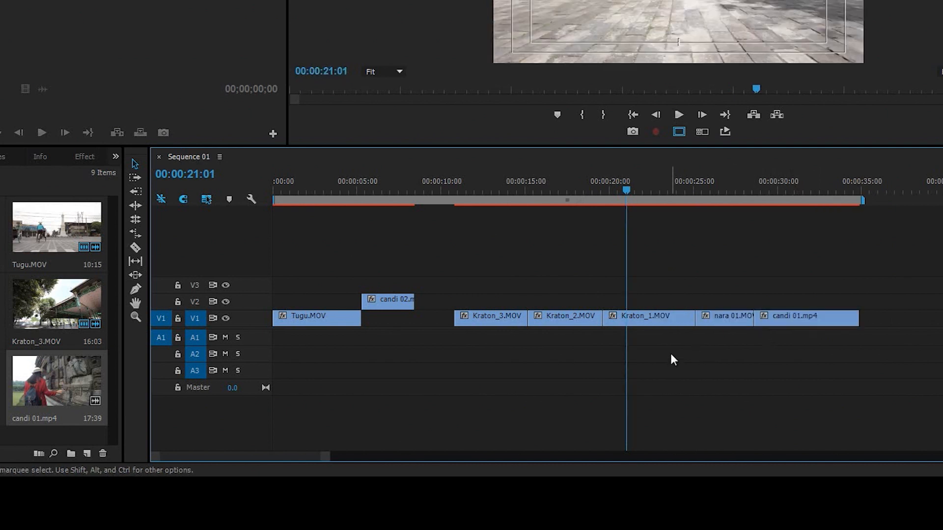
key("ctrl+z")
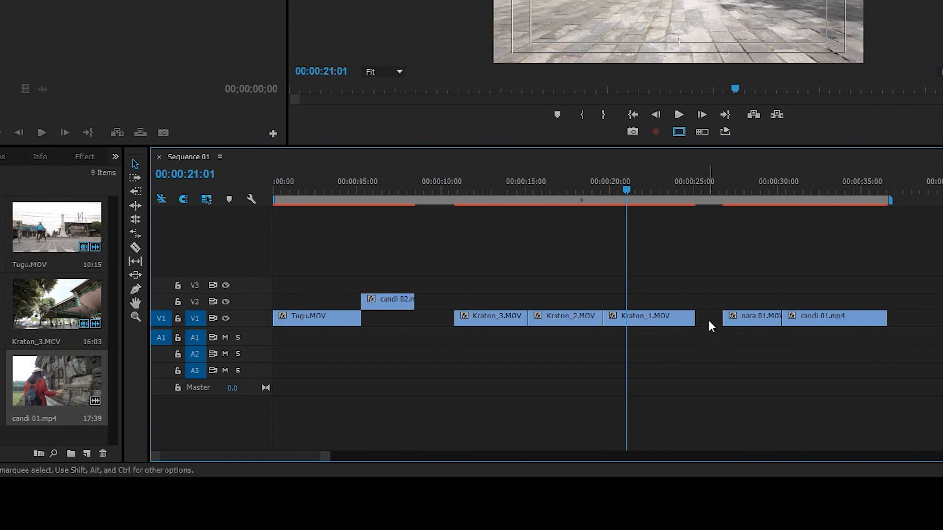
Ripple delete the gap before nara 01.MOV, and drop candi 02.mp4 onto V1 with the gap before Kraton_3.MOV ripple deleted.
right_click(709, 321)
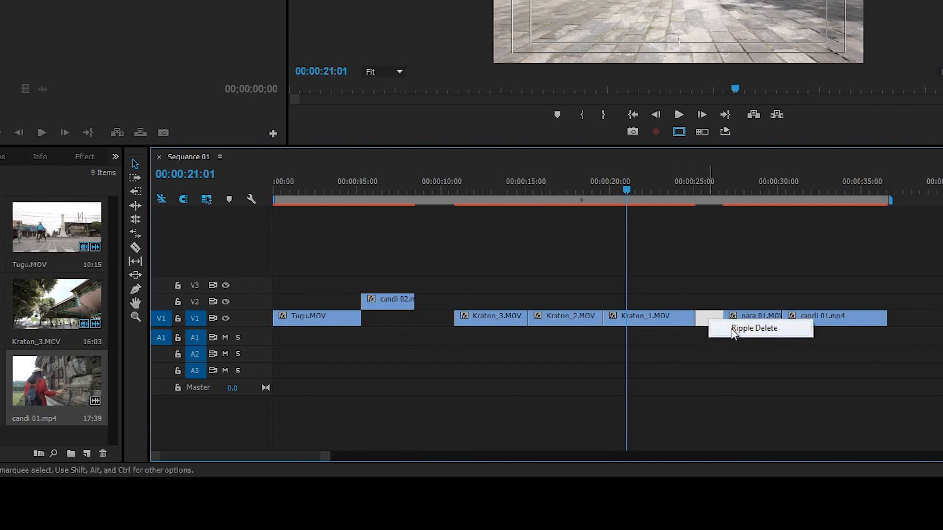
left_click(731, 328)
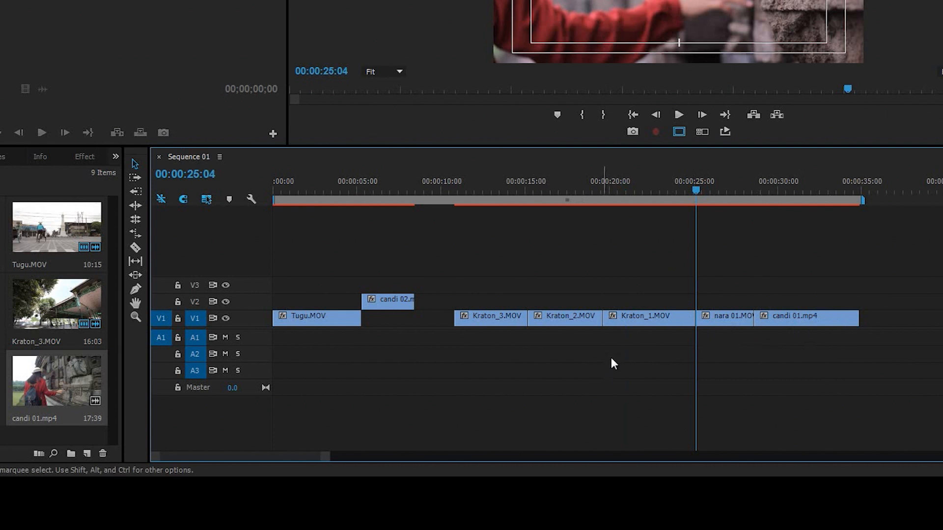
left_click_drag(402, 308, 403, 318)
right_click(437, 319)
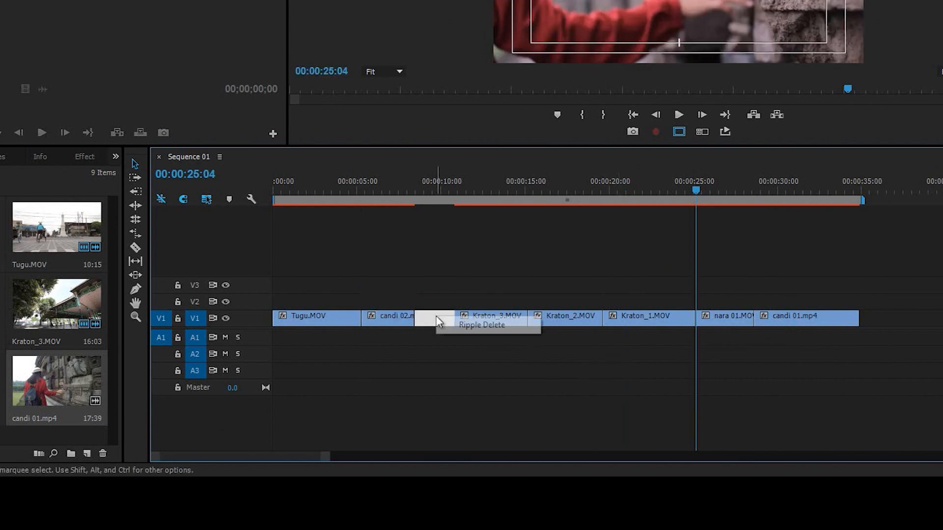
left_click(464, 325)
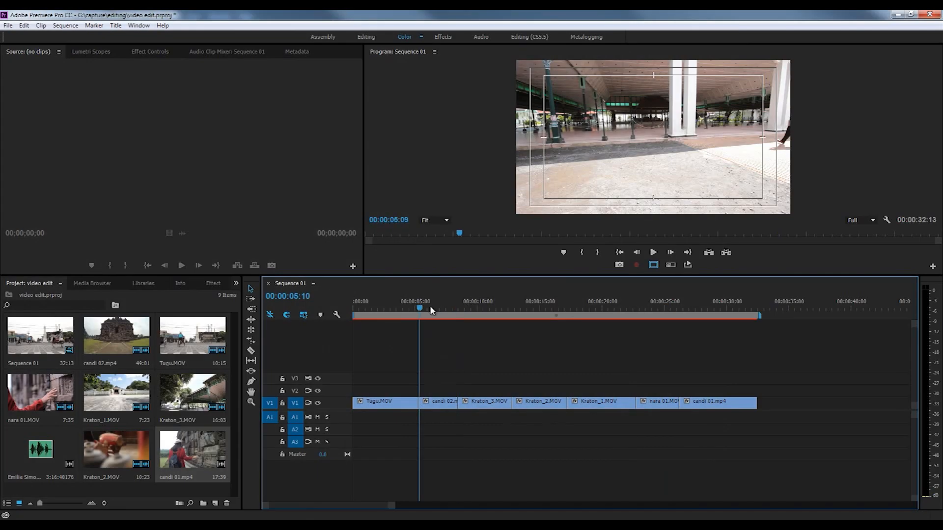
Scrub and play the rearranged sequence to review the cuts from Tugu.MOV through Kraton_2.MOV.
left_click_drag(428, 316, 343, 322)
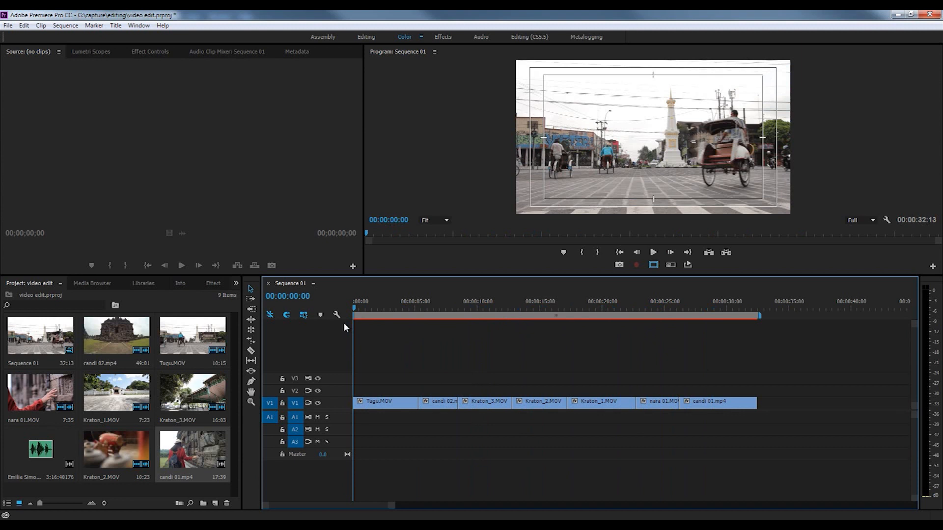
left_click(404, 310)
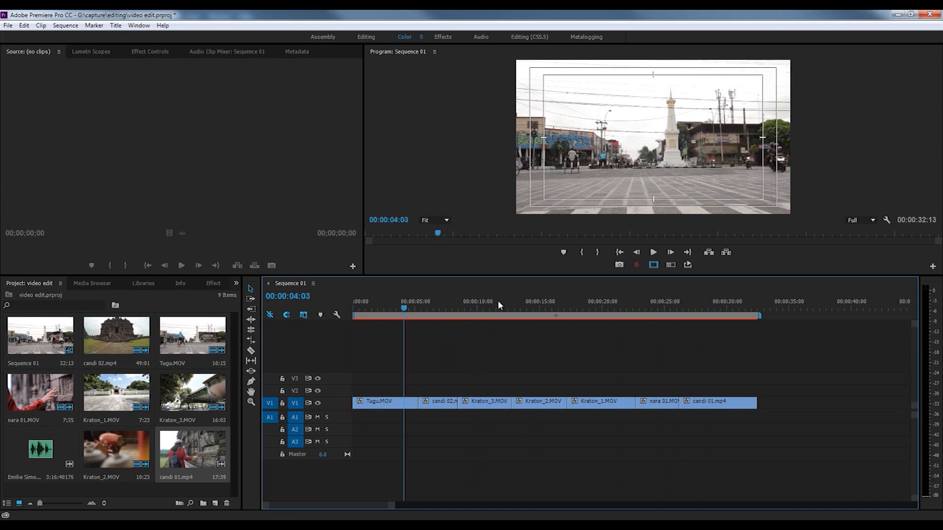
left_click(653, 252)
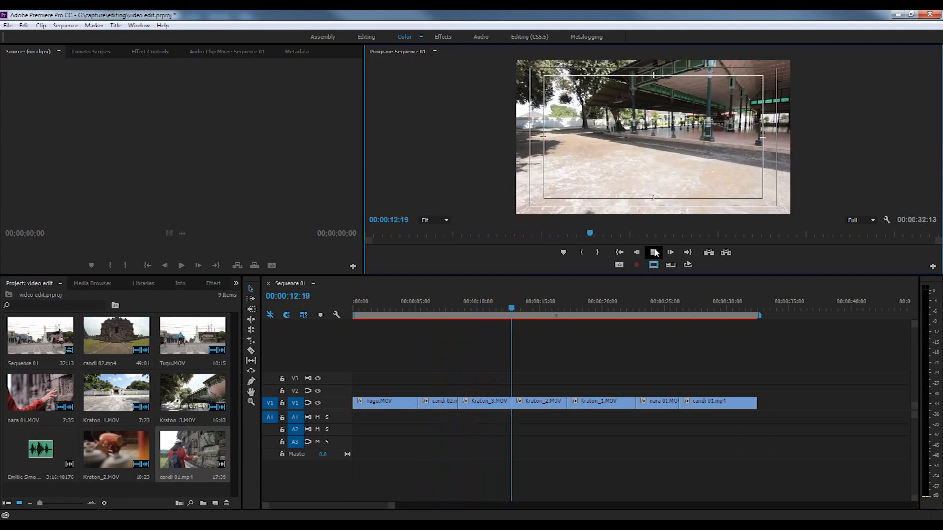
left_click(654, 253)
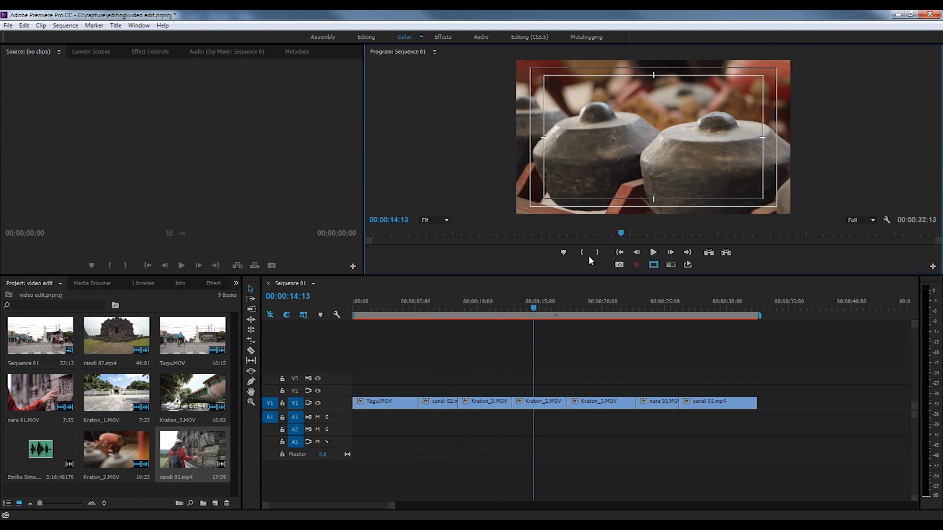
left_click_drag(498, 313, 412, 312)
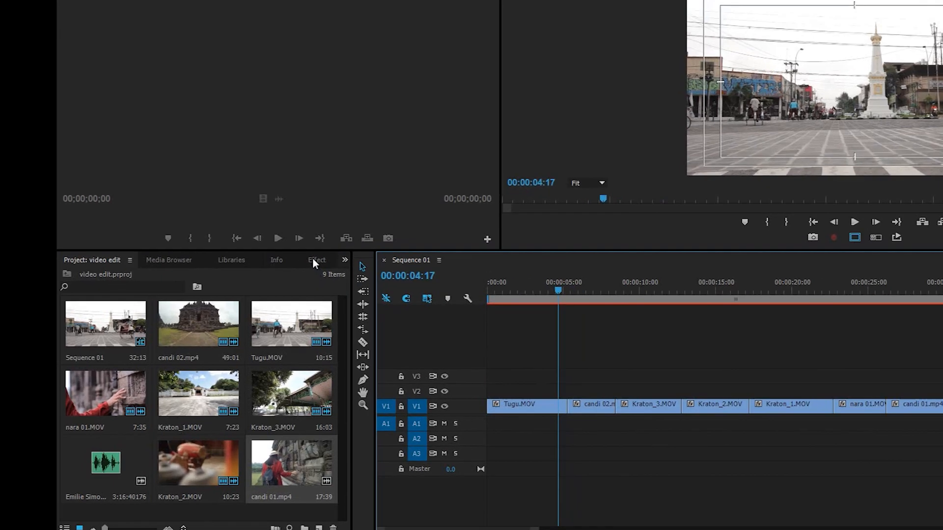
Apply the Cross Dissolve video transition to the cut between Tugu.MOV and candi 02.mp4 and play it back.
left_click(212, 283)
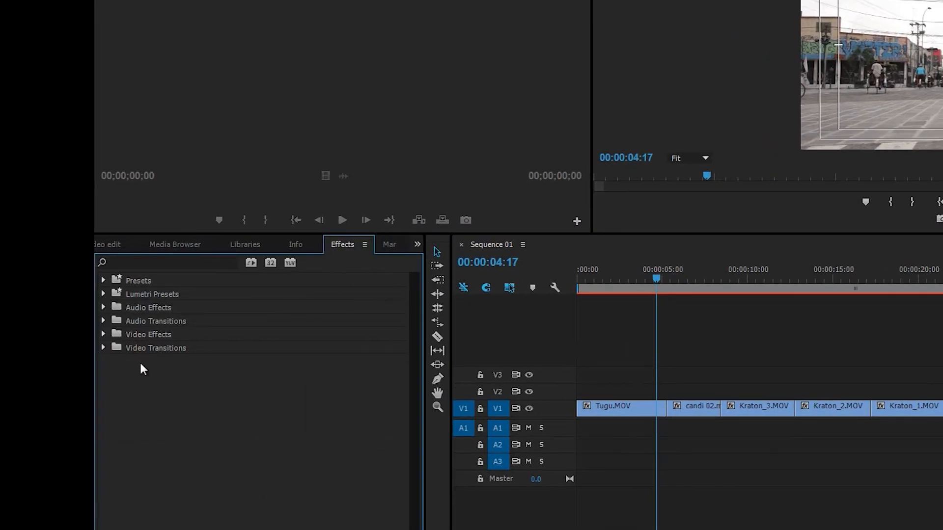
left_click(144, 347)
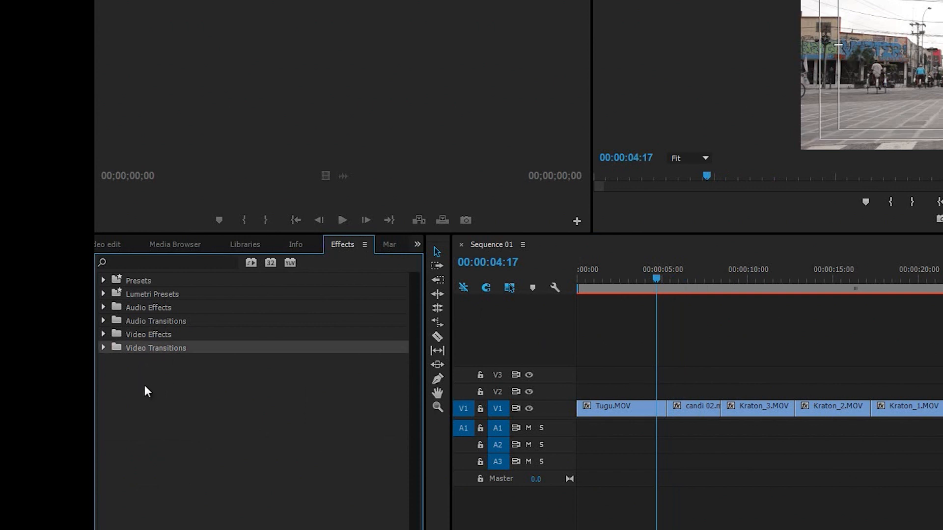
left_click(104, 347)
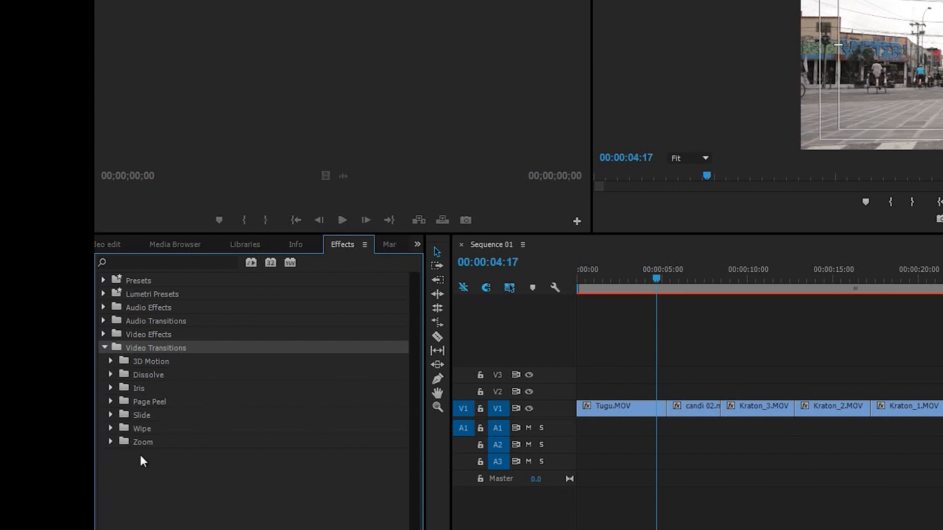
left_click(137, 375)
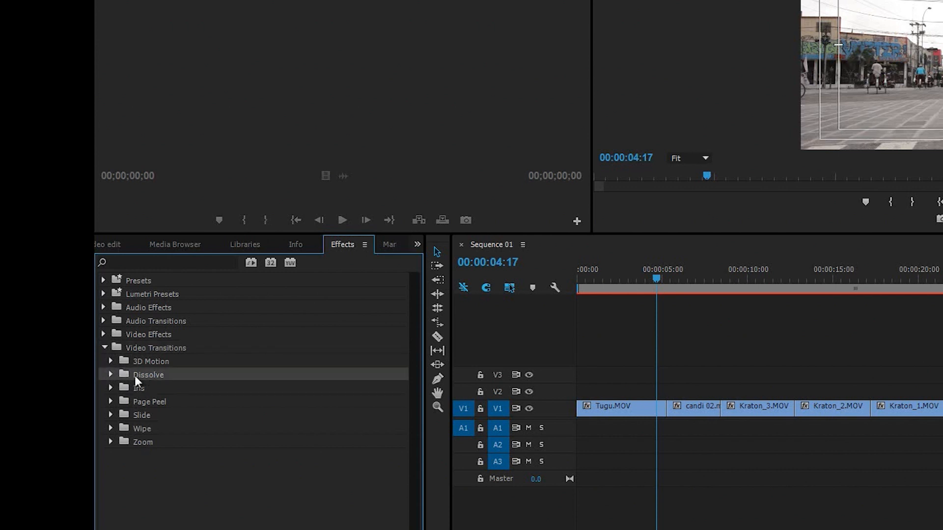
left_click(110, 375)
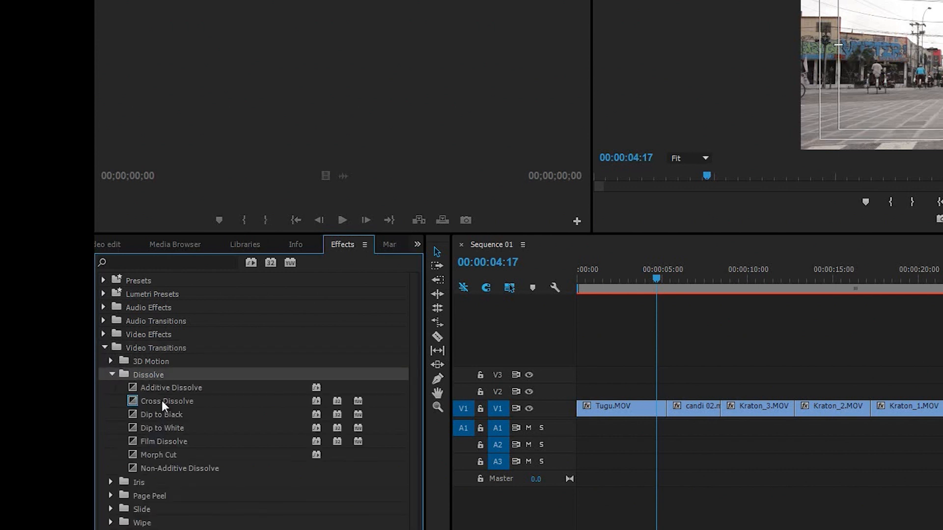
left_click(151, 401)
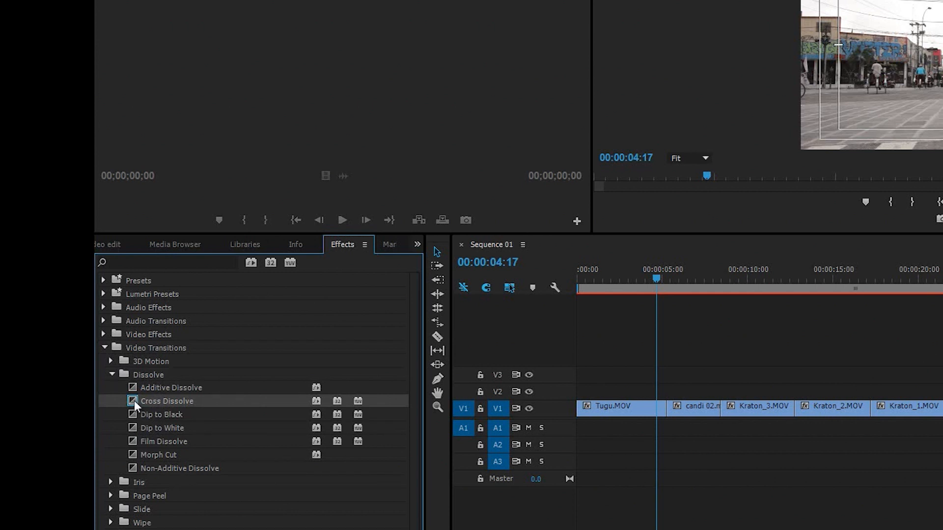
left_click_drag(302, 400, 664, 408)
left_click_drag(134, 399, 586, 409)
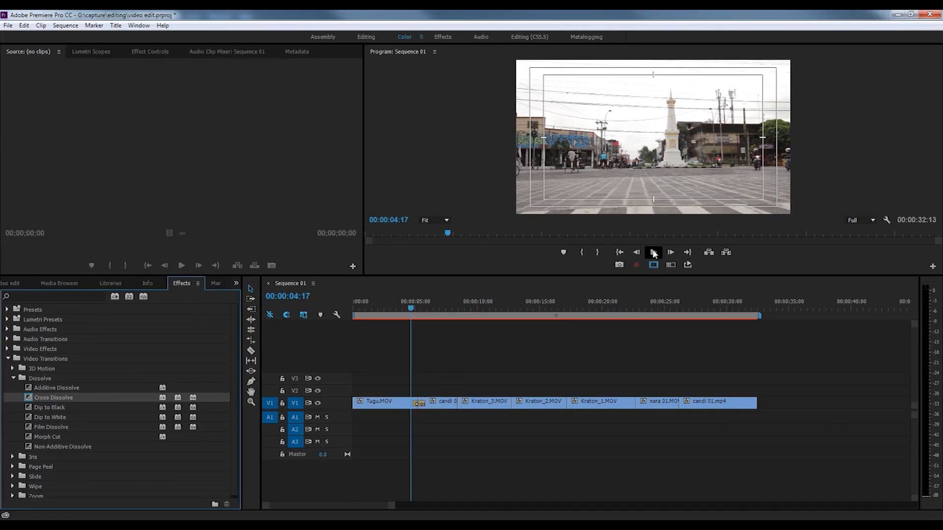
left_click(772, 236)
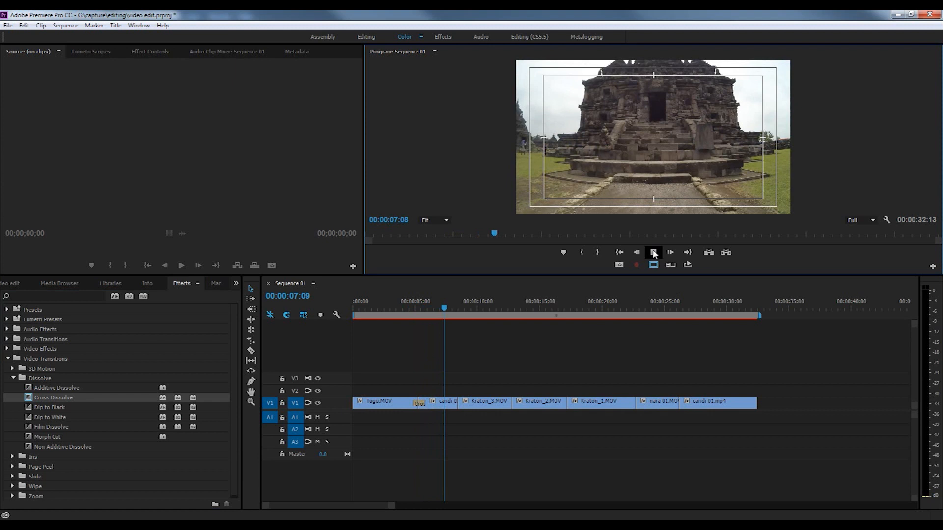
left_click_drag(462, 308, 449, 309)
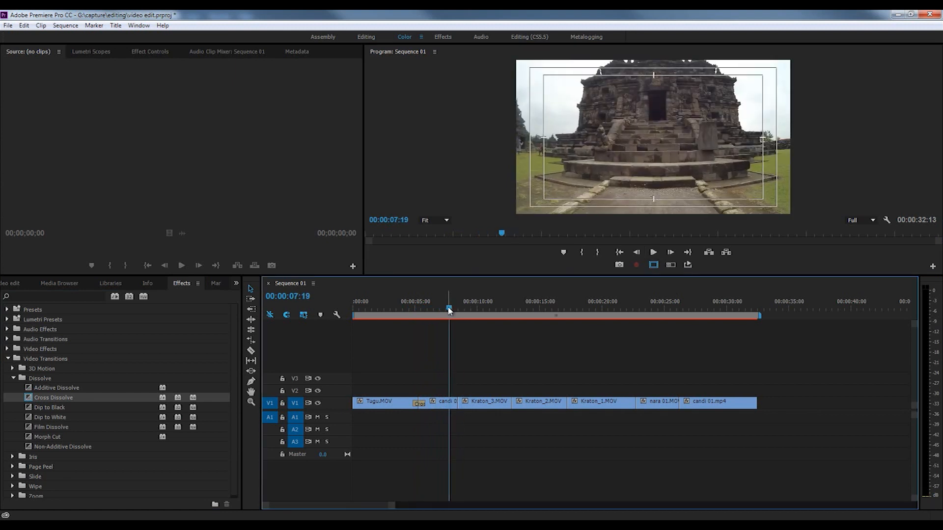
Try a Page Peel transition between candi 02.mp4 and Kraton_3.MOV, preview it, and delete it.
left_click(14, 467)
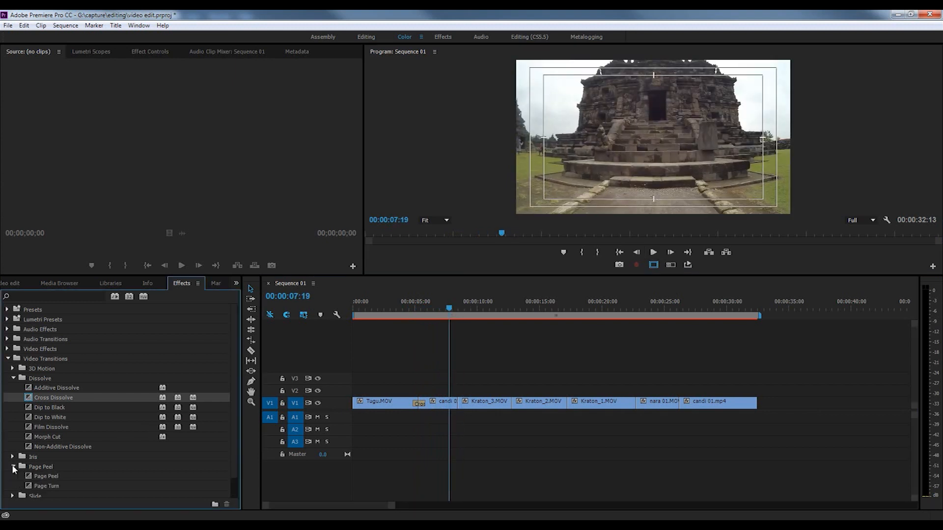
left_click_drag(30, 477, 459, 400)
left_click(448, 310)
left_click_drag(449, 308, 446, 309)
left_click(658, 252)
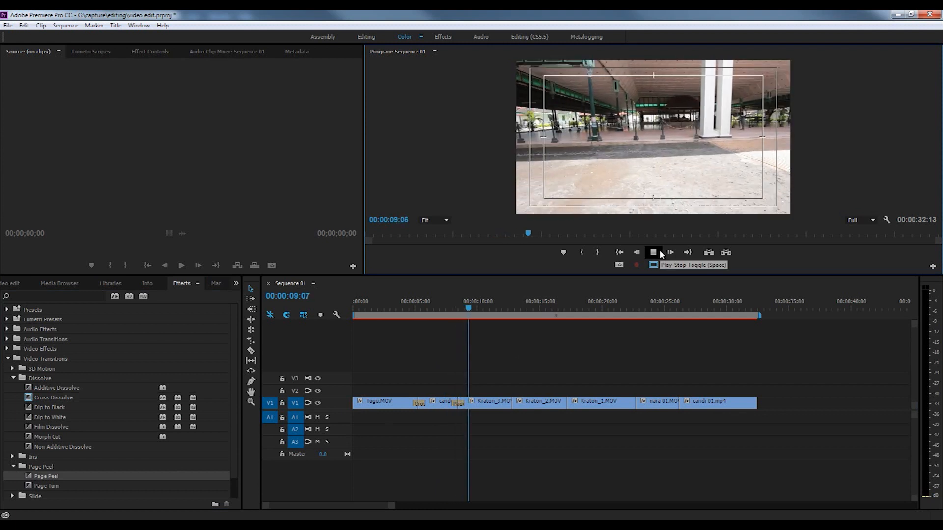
left_click(661, 253)
left_click_drag(475, 309, 449, 308)
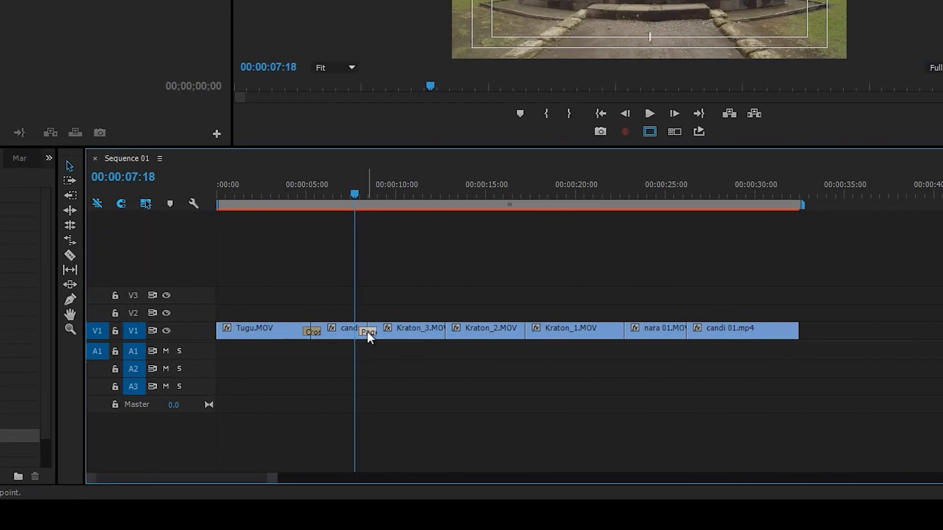
key("Delete")
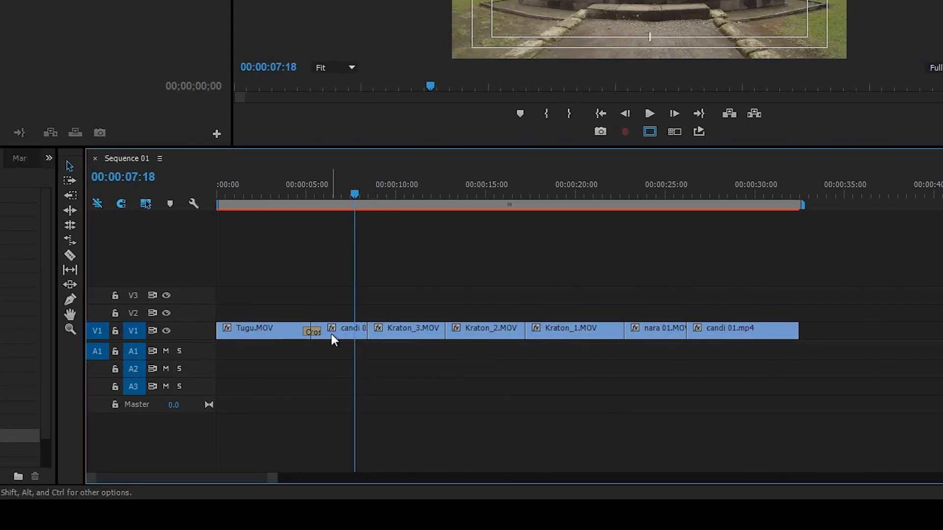
Lengthen the Cross Dissolve between Tugu.MOV and candi 02.mp4 to about 3.5 seconds.
left_click_drag(358, 192, 311, 196)
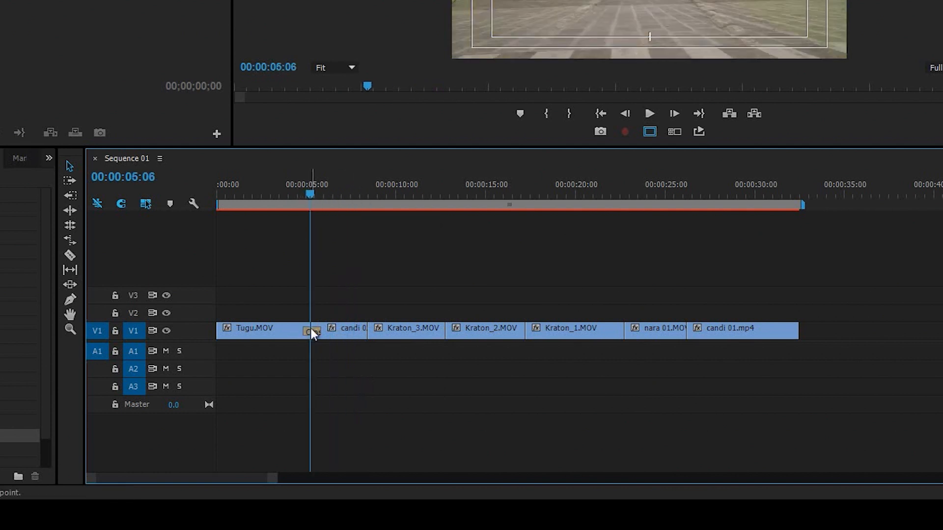
key("equal")
key("equal")
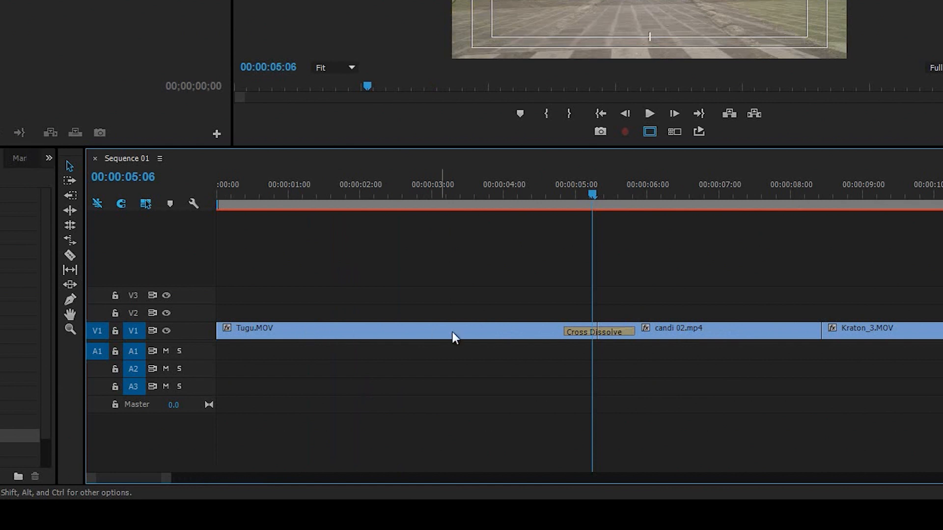
key("equal")
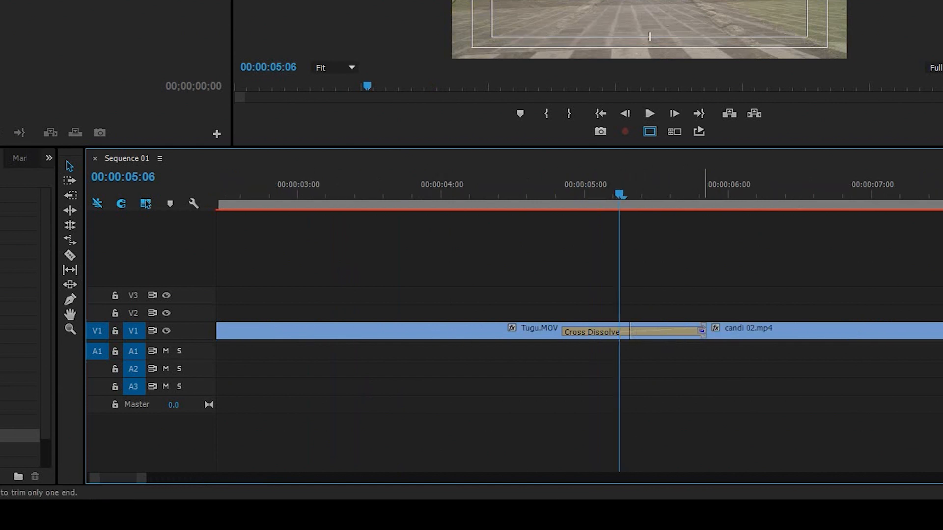
left_click_drag(703, 330, 888, 328)
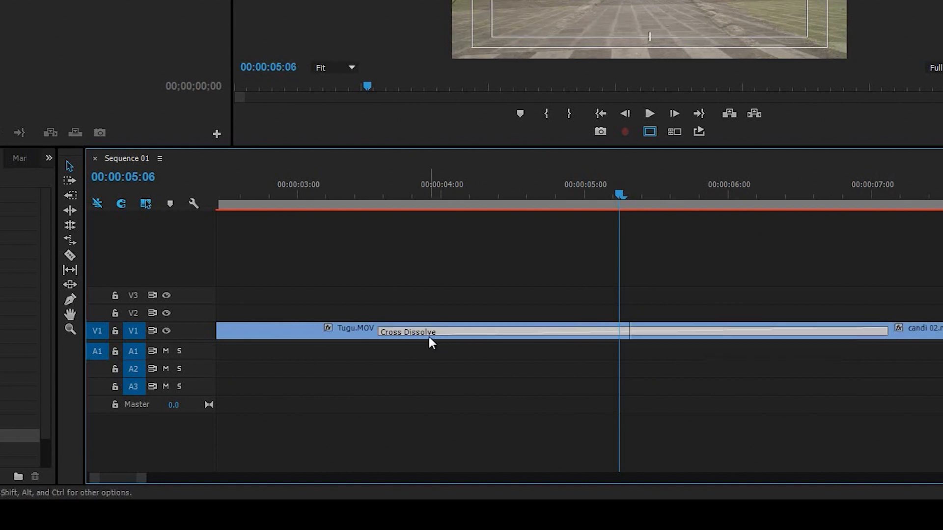
Play the sequence from just before the lengthened Cross Dissolve through to candi 02.mp4.
left_click_drag(620, 194, 350, 195)
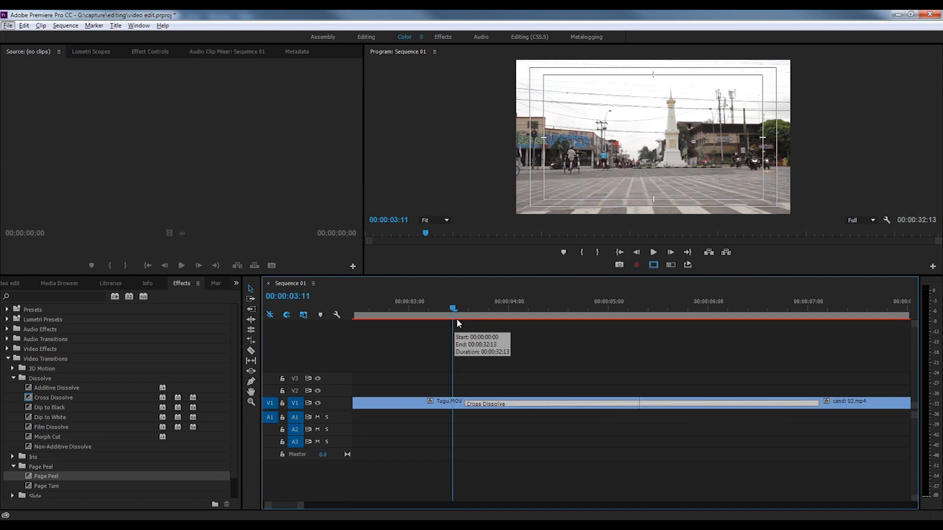
key("space")
left_click(556, 352)
key("space")
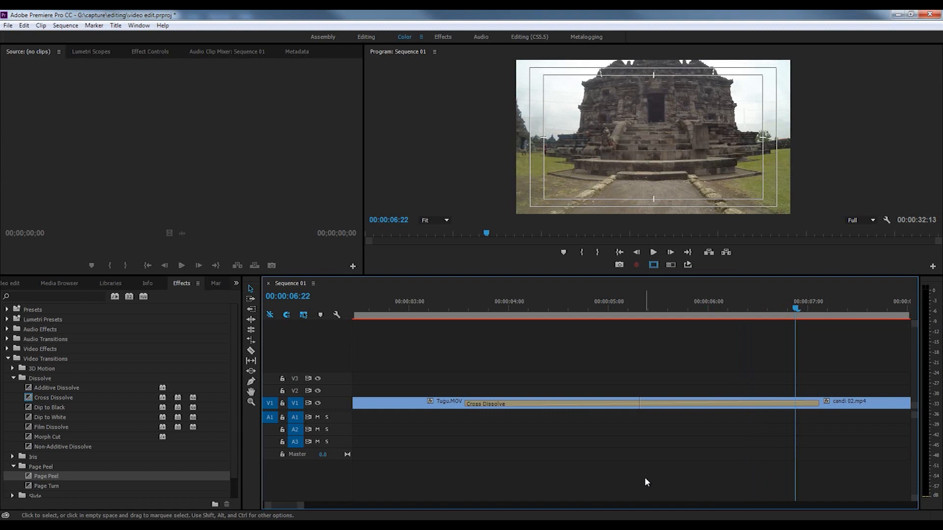
Replace the Cross Dissolve between Tugu.MOV and candi 02.mp4 with an Additive Dissolve and play it back.
key("minus")
key("minus")
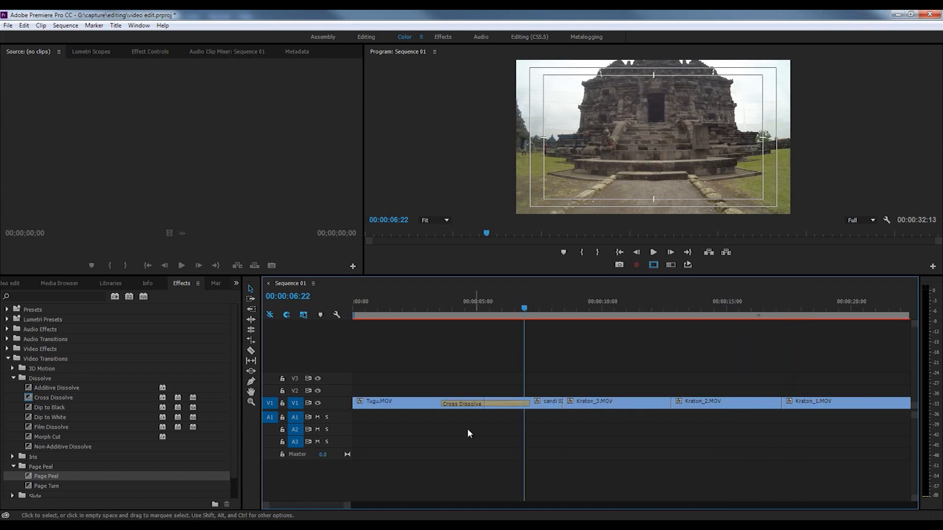
left_click(47, 388)
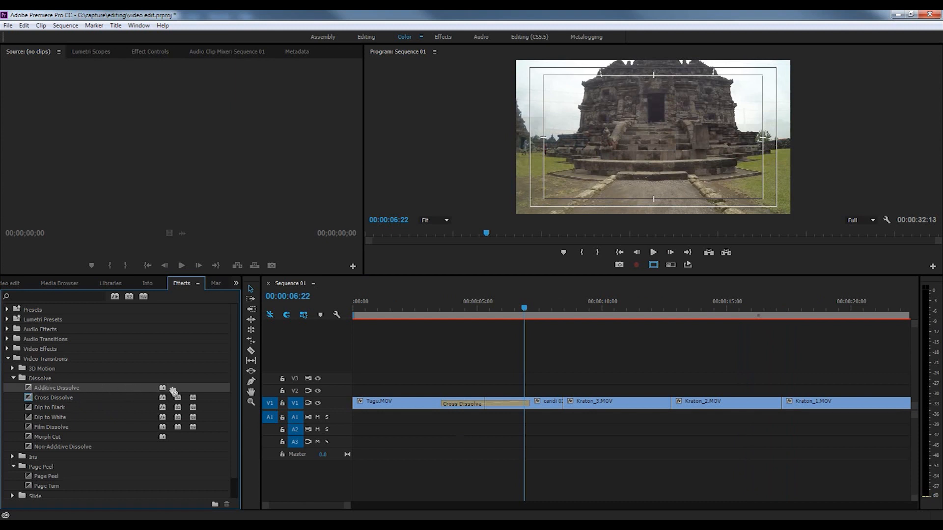
left_click_drag(173, 391, 485, 407)
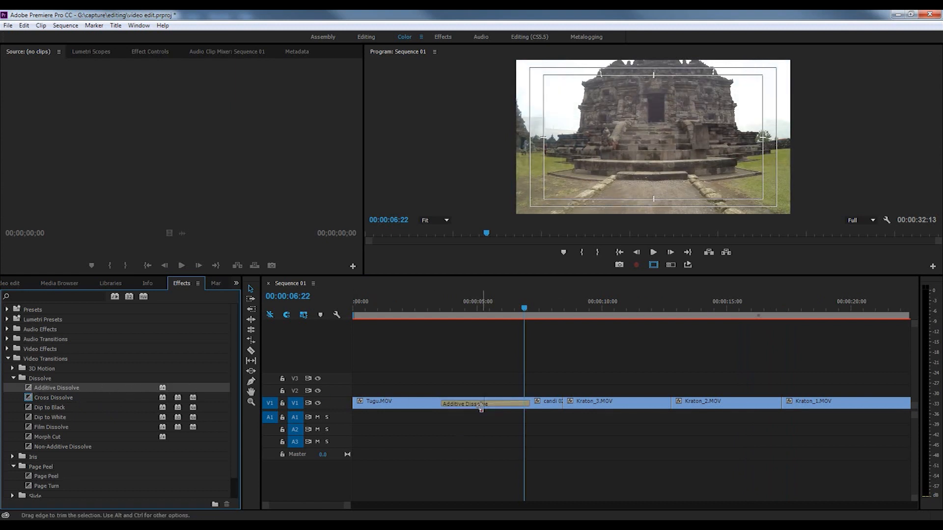
left_click_drag(473, 307, 438, 307)
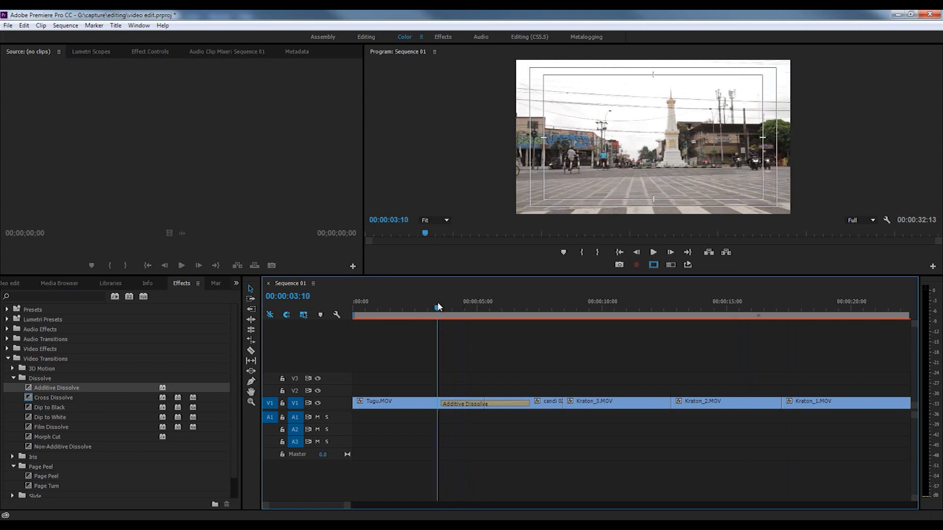
key("space")
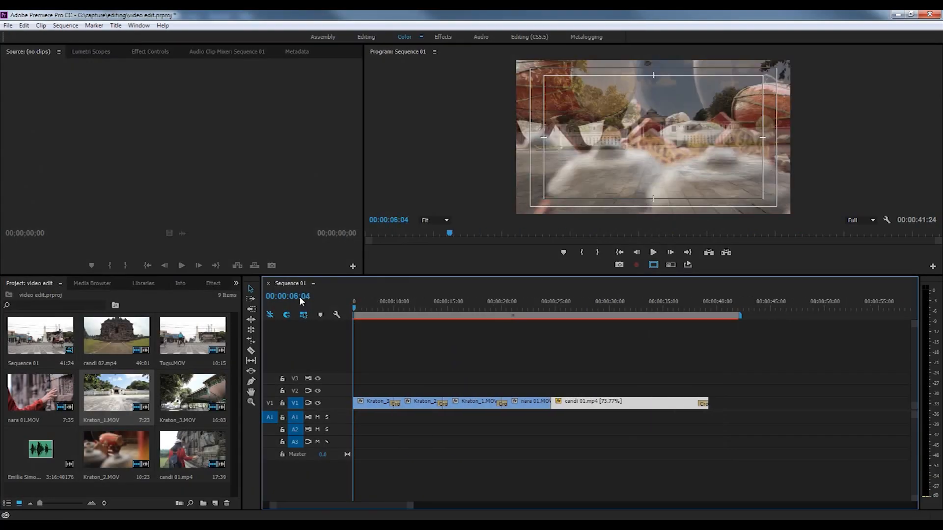
Place the music file on A1 at the sequence start, cut it at the end of candi 01.mp4, and delete the excess.
key("backslash")
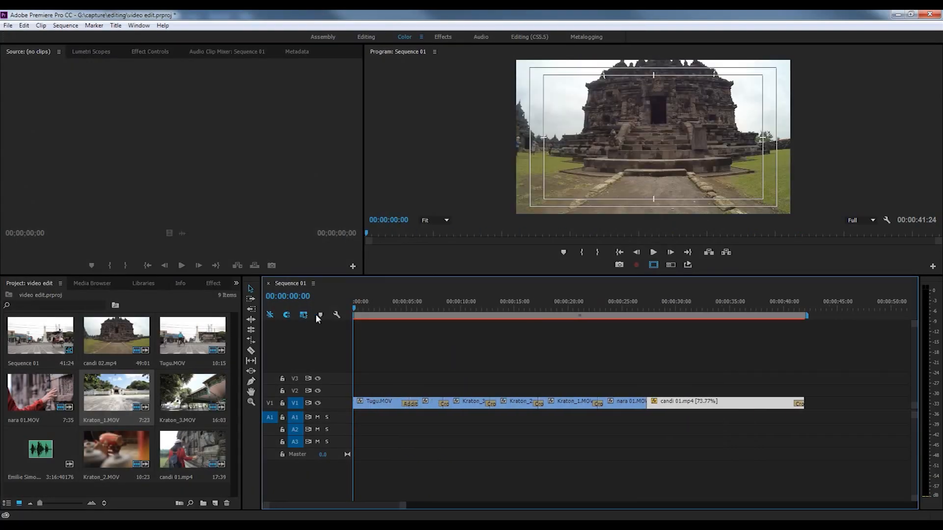
left_click_drag(41, 450, 352, 416)
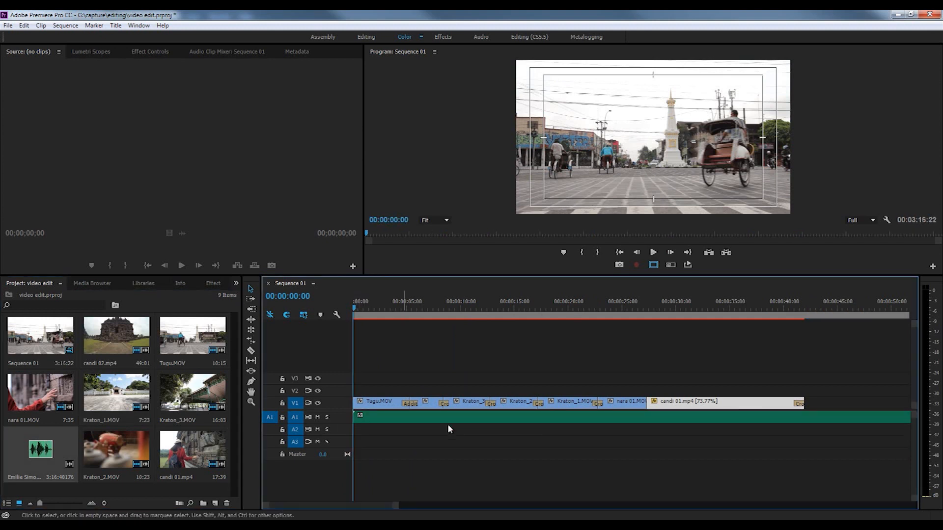
key("c")
left_click(805, 416)
key("v")
left_click(826, 422)
key("Delete")
Play the sequence from near its start with the music, and check frames around Kraton_3.MOV and Kraton_2.MOV.
left_click(391, 306)
left_click_drag(392, 302, 369, 305)
key("space")
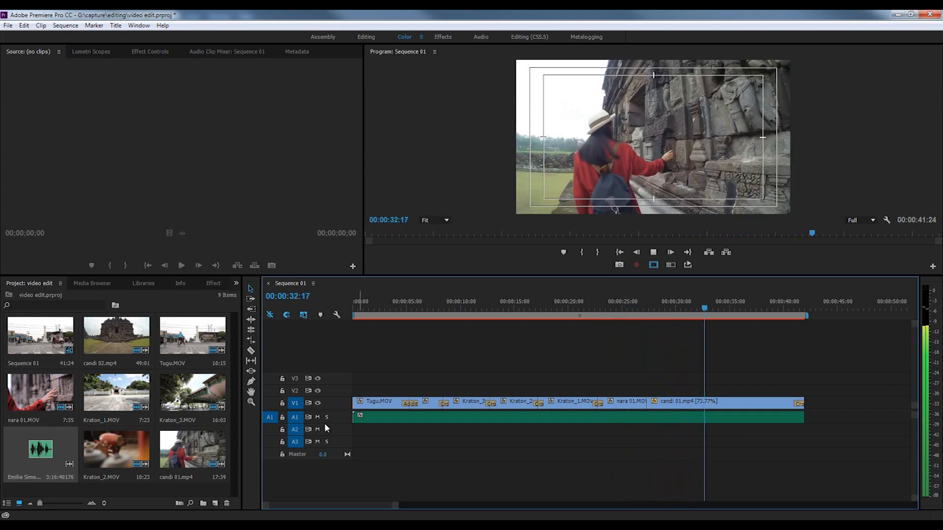
key("space")
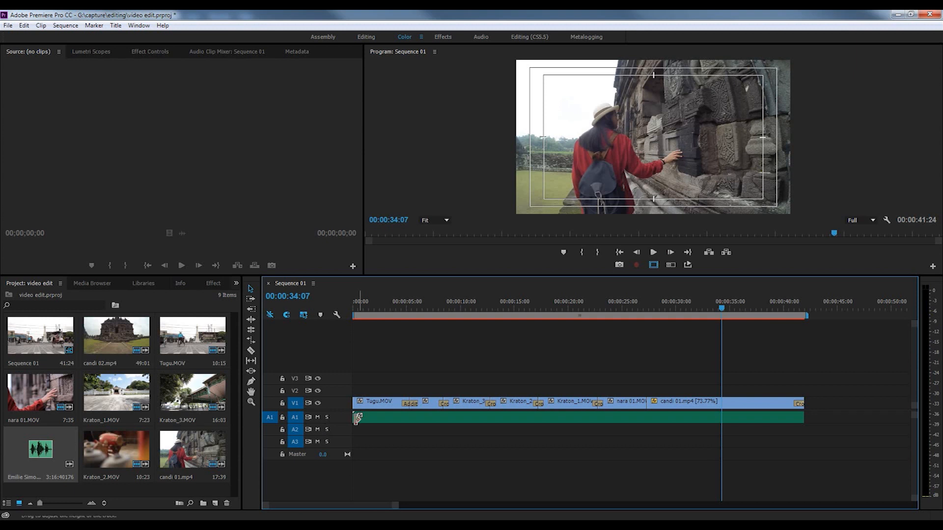
left_click_drag(424, 308, 461, 309)
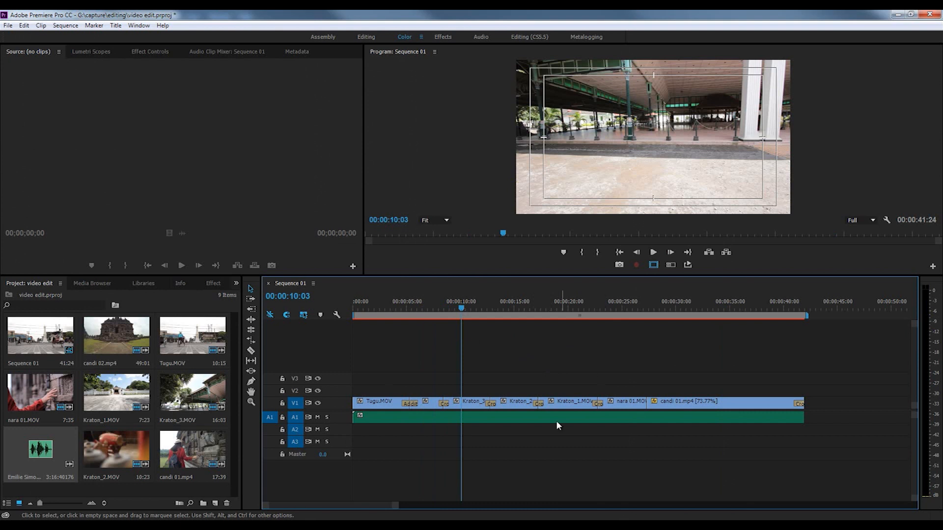
left_click(511, 303)
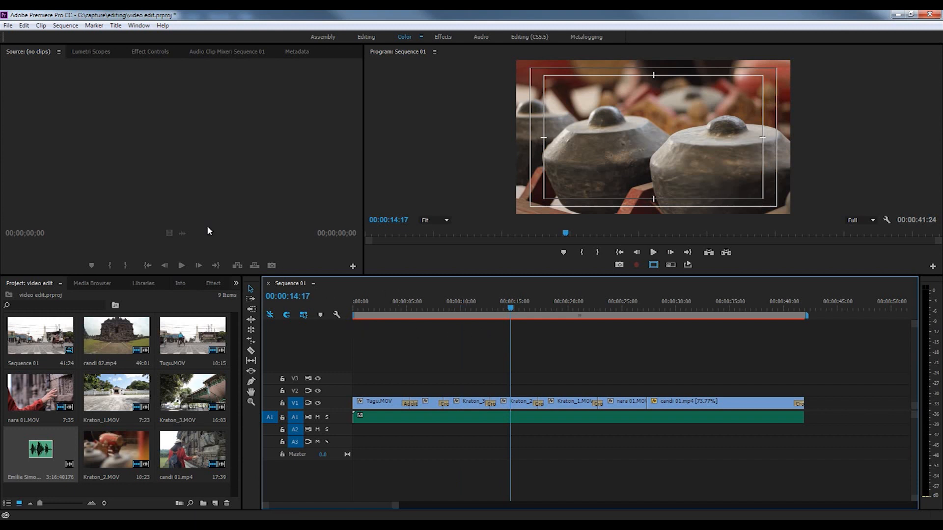
Open the media export settings for the sequence with format H.264 and preset Match Source - High bitrate.
left_click(7, 26)
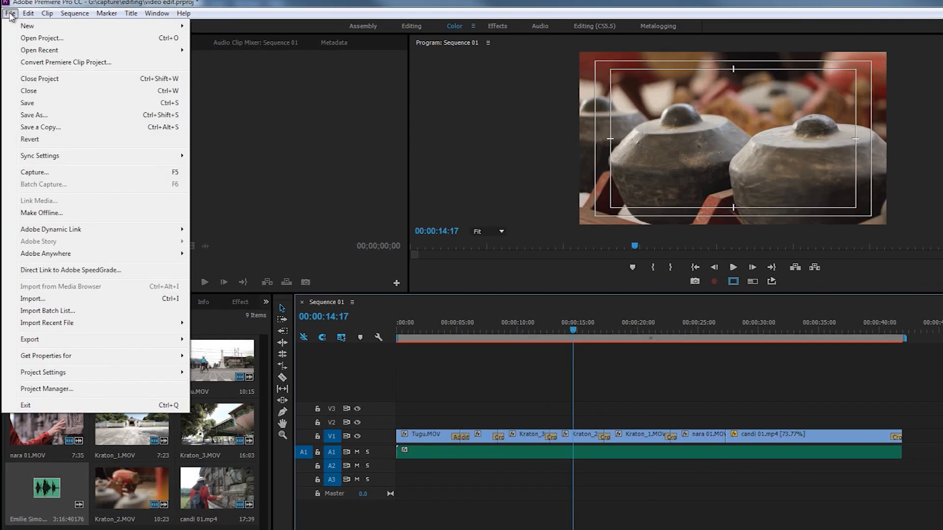
mouse_move(93, 426)
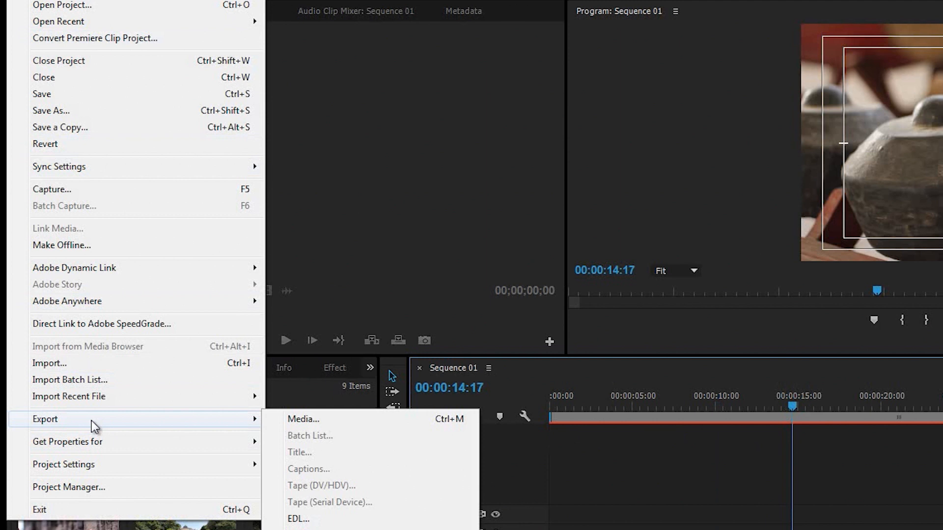
left_click(288, 421)
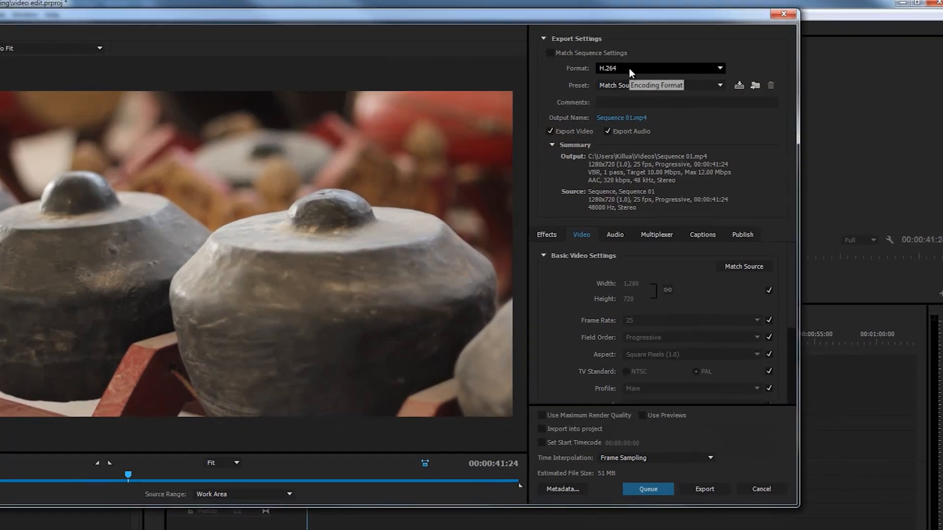
left_click(629, 69)
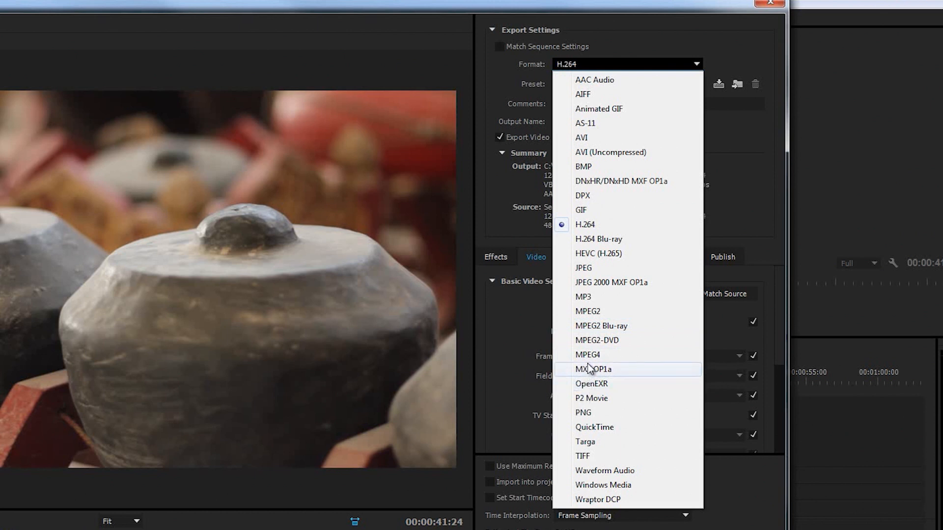
left_click(594, 226)
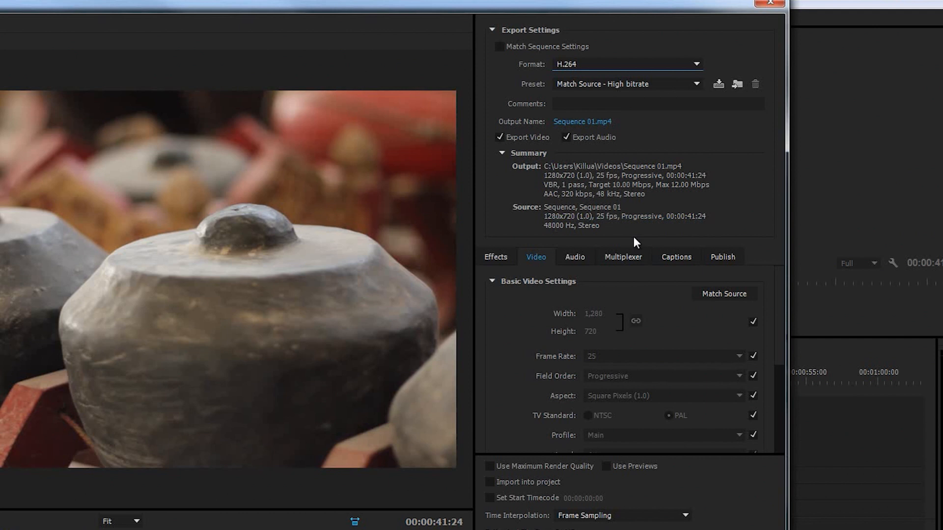
left_click(604, 84)
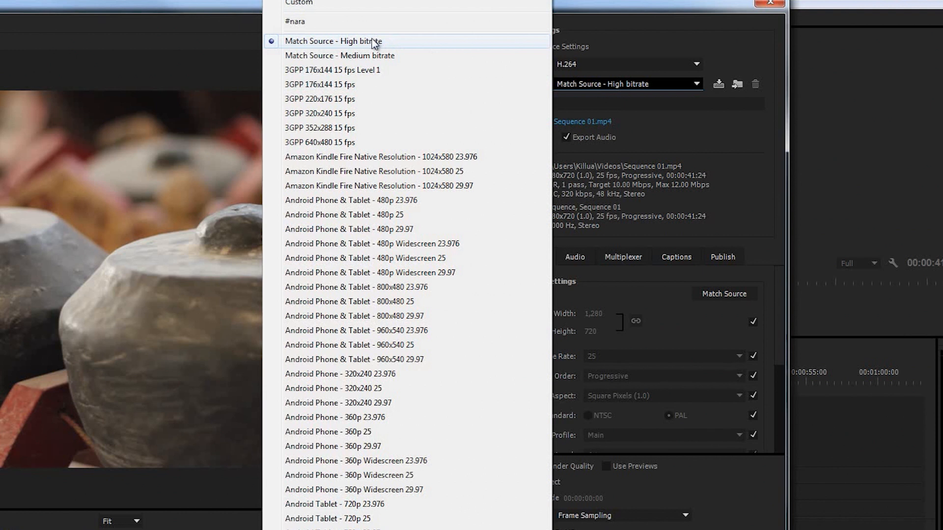
left_click(615, 8)
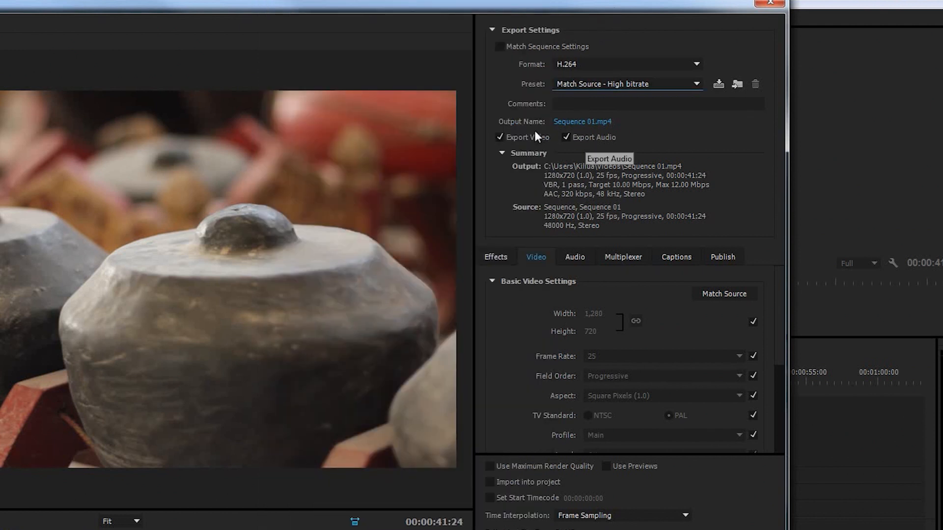
Name the output file VIDEO COBA.mp4 in the Videos library and export the sequence.
left_click(570, 123)
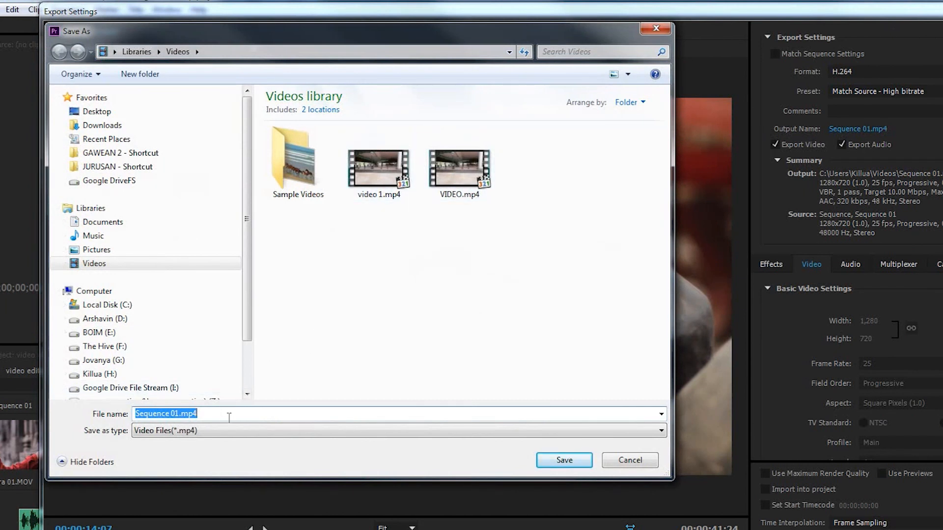
type("VIDEA COBA")
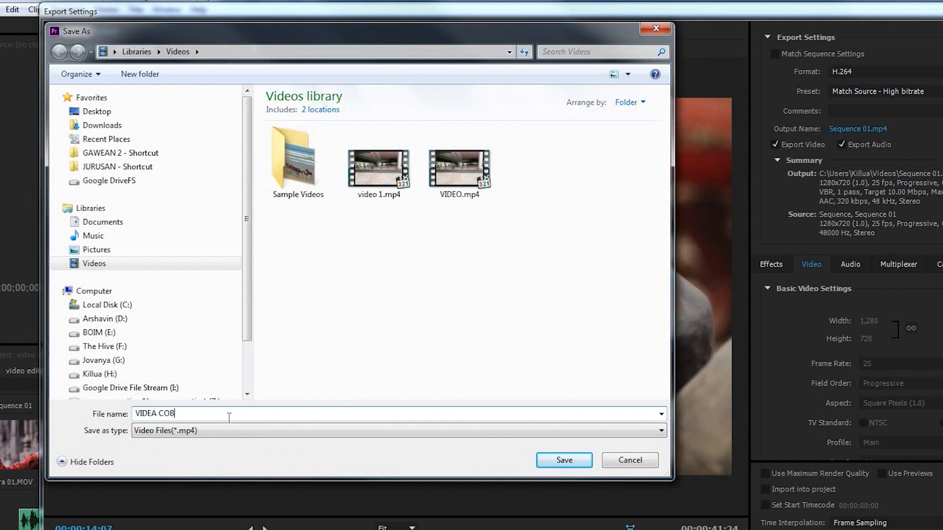
left_click(157, 412)
type("O")
left_click(558, 462)
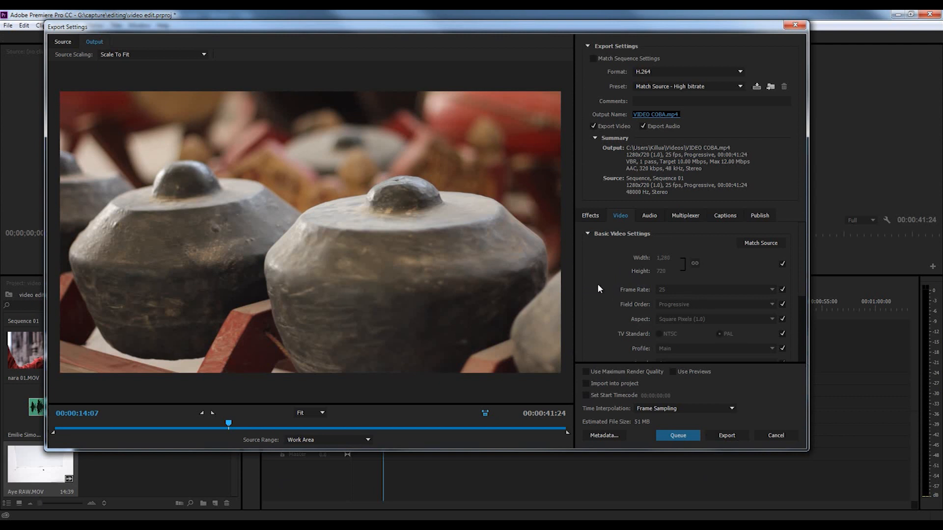
left_click(726, 435)
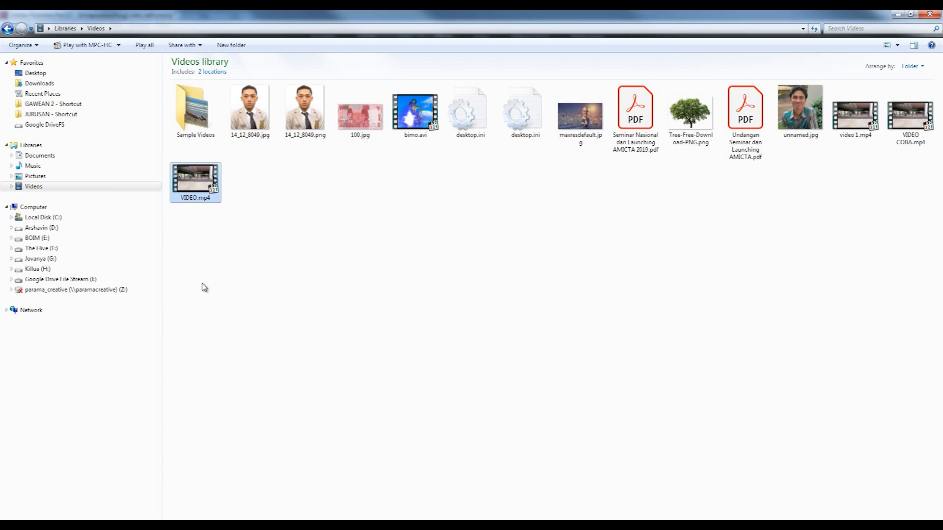
In Windows Explorer, open VIDEO COBA.mp4 from the Videos library and watch it full screen in the media player.
left_click(282, 290)
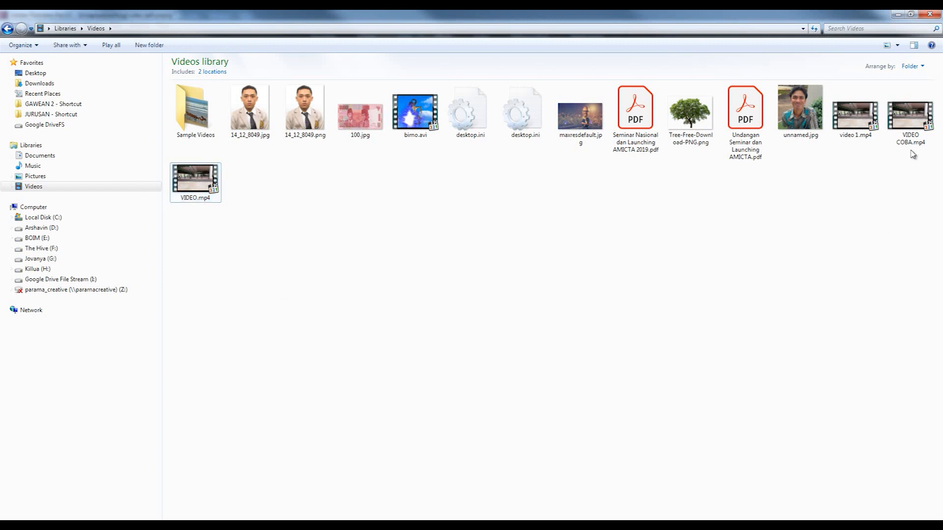
left_click(907, 124)
double_click(907, 123)
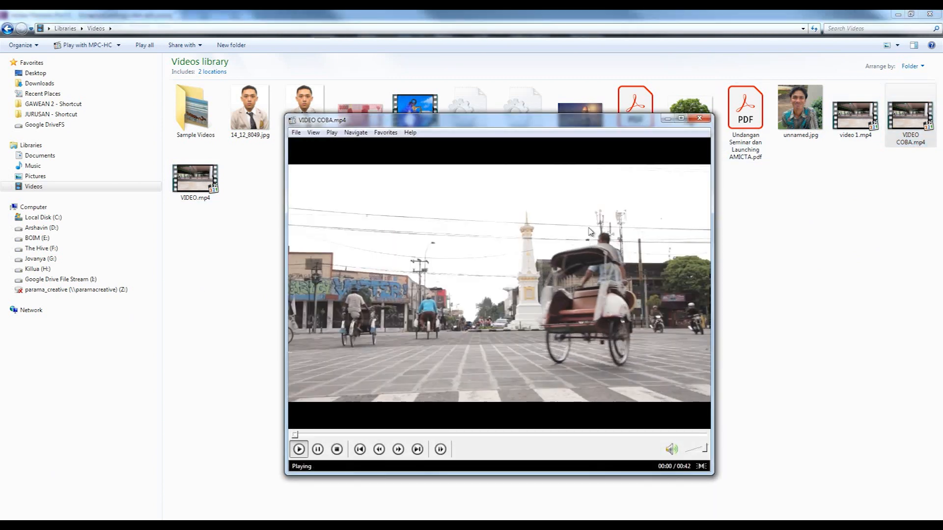
double_click(589, 231)
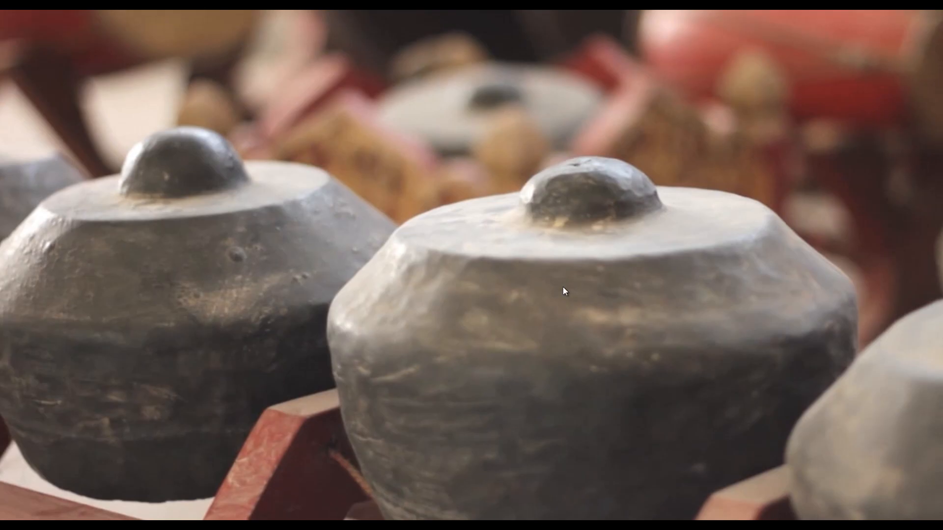
double_click(562, 290)
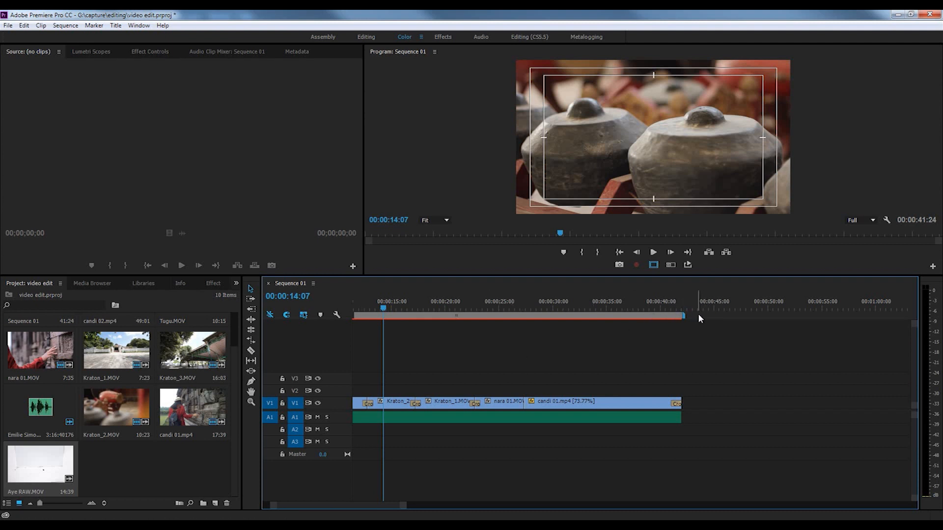
Add Aye RAW.MOV to V1 and A1 after candi 01.mp4, starting at about 00:00:45:00, and play it.
left_click(715, 309)
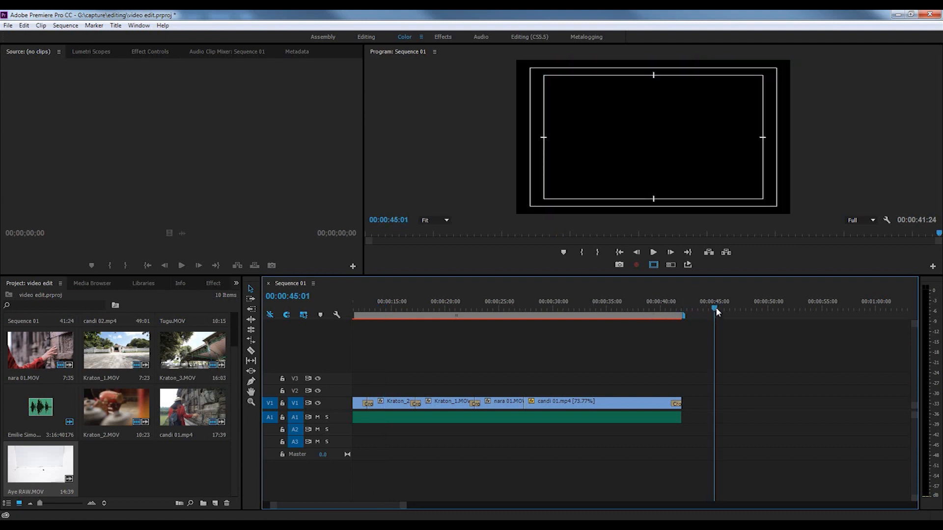
left_click_drag(715, 308, 733, 308)
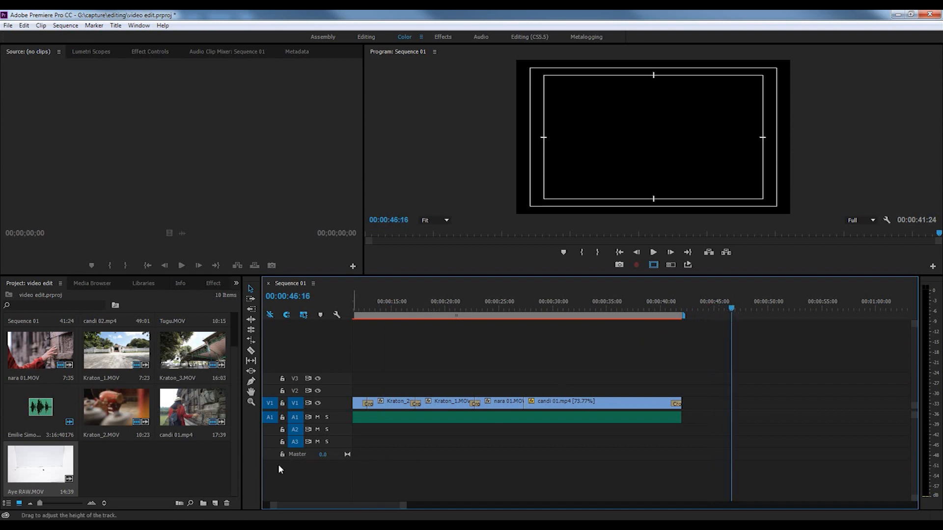
left_click_drag(58, 469, 715, 402)
left_click_drag(732, 308, 724, 311)
left_click(654, 252)
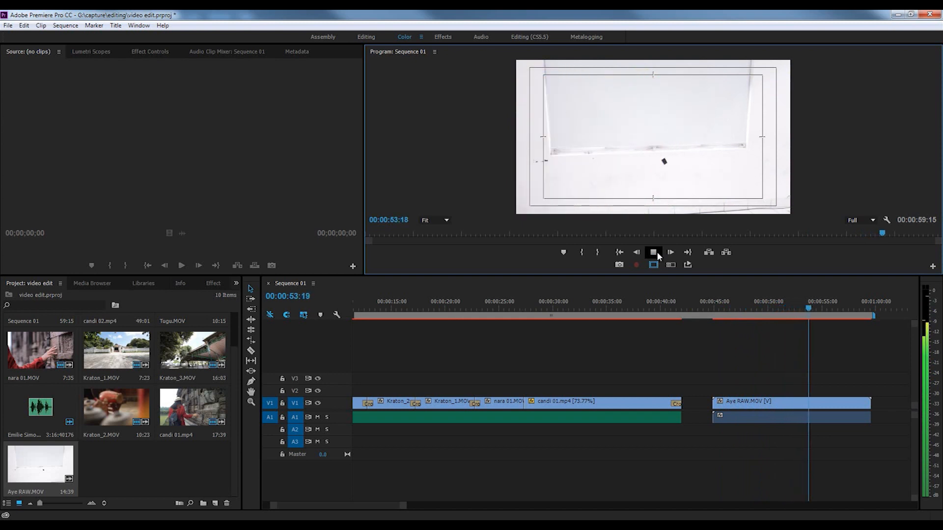
Stop playback and split the Aye RAW.MOV clip with the Razor tool at 00:00:51:04 and 00:00:53:17.
left_click(654, 252)
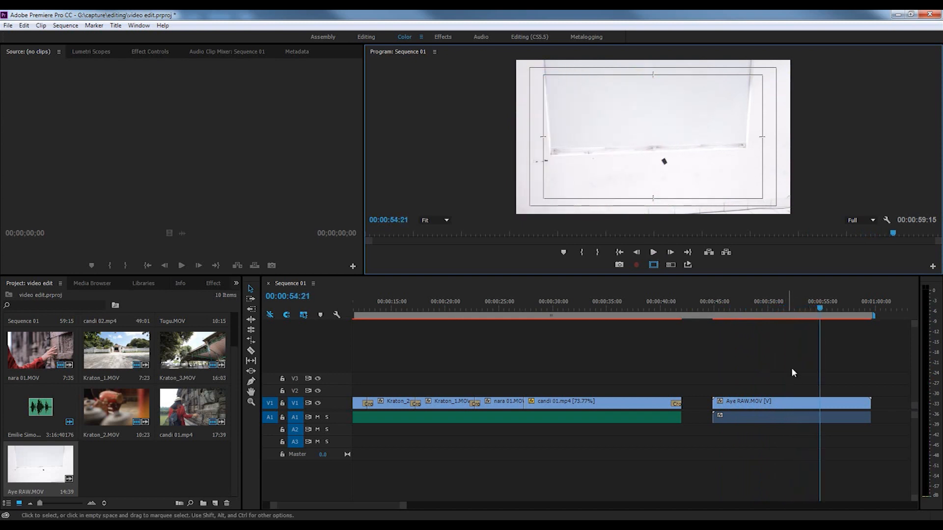
left_click(742, 309)
left_click_drag(744, 310, 749, 309)
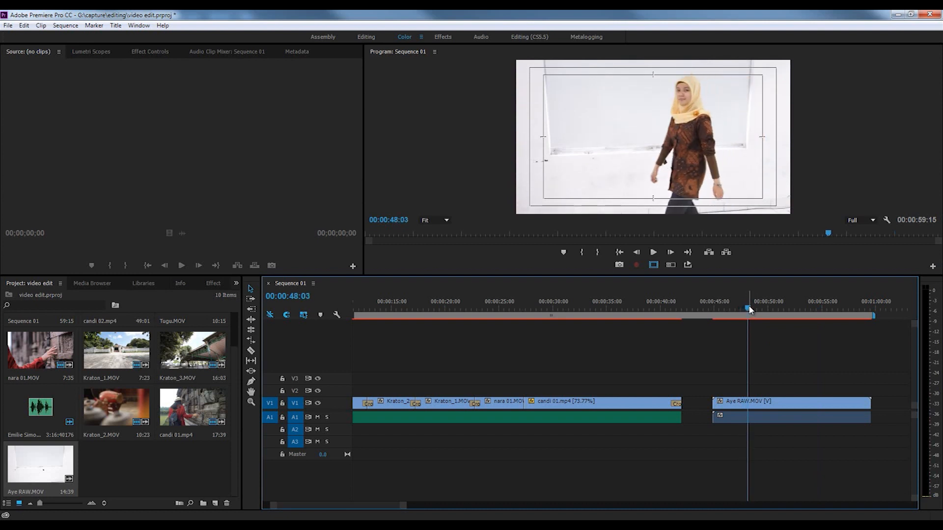
left_click_drag(750, 308, 781, 306)
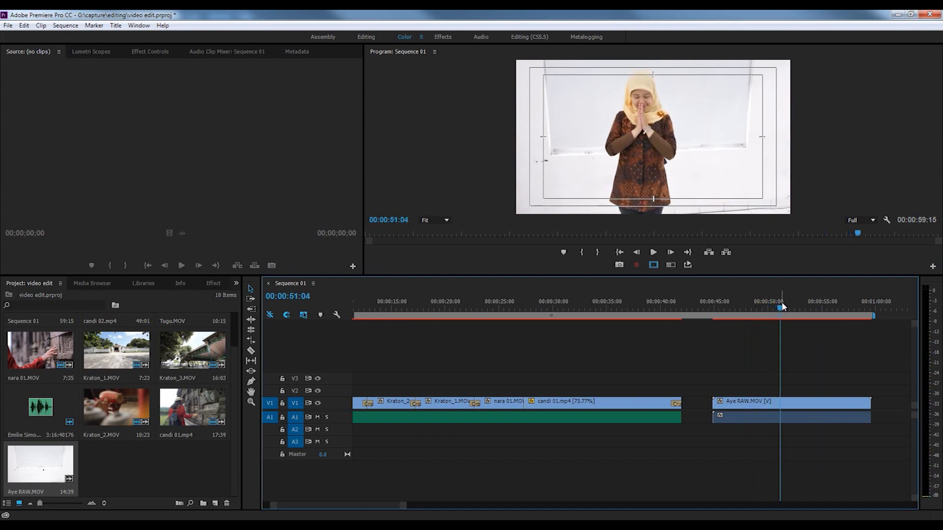
key("c")
left_click(785, 403)
left_click_drag(782, 310, 808, 309)
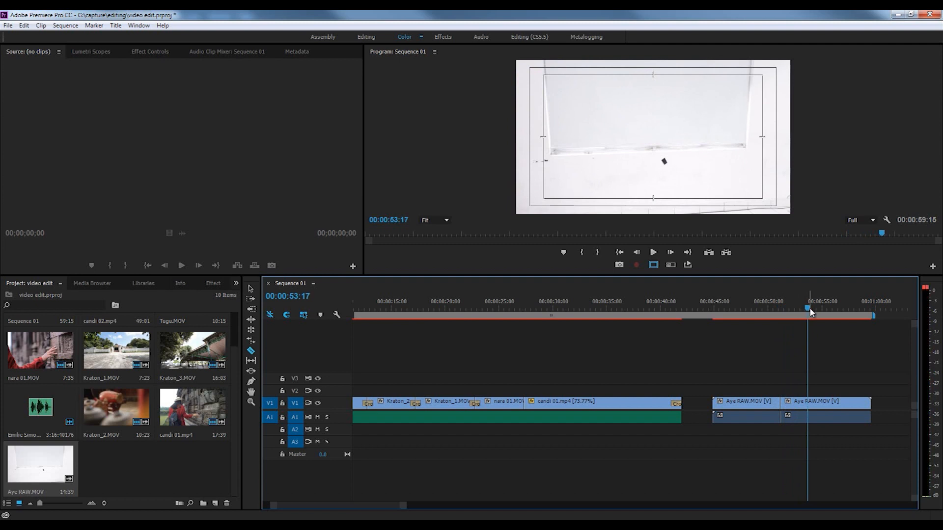
left_click(811, 403)
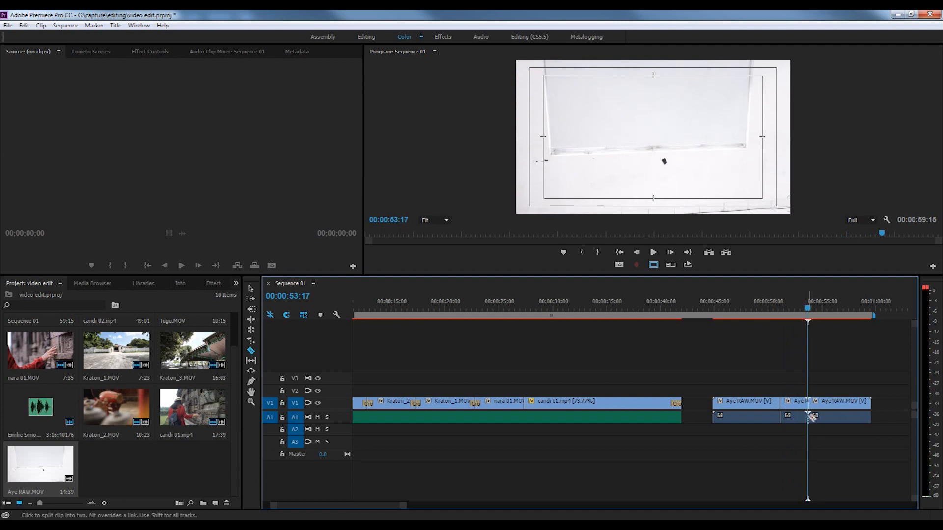
key("v")
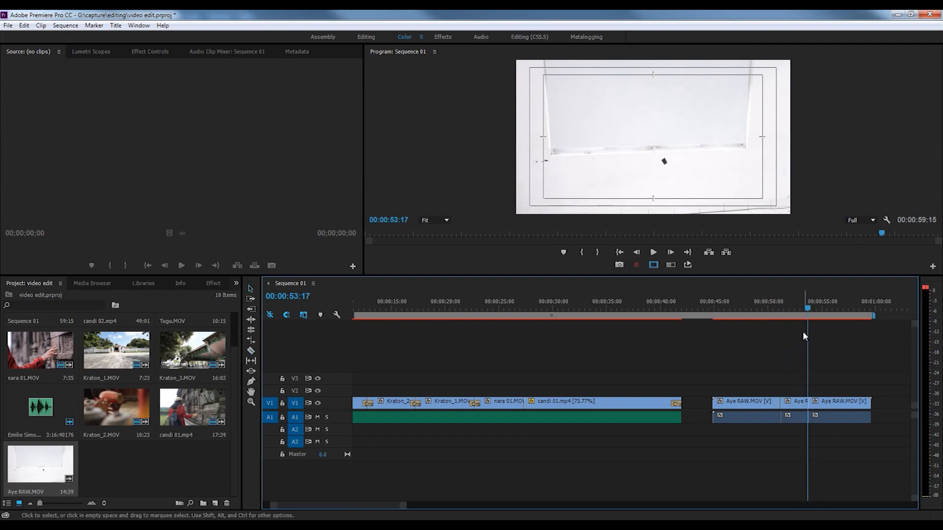
Review the middle segment of Aye RAW.MOV between the two cuts and delete it from V1 and A1.
left_click(783, 309)
left_click_drag(784, 310, 804, 302)
left_click(797, 403)
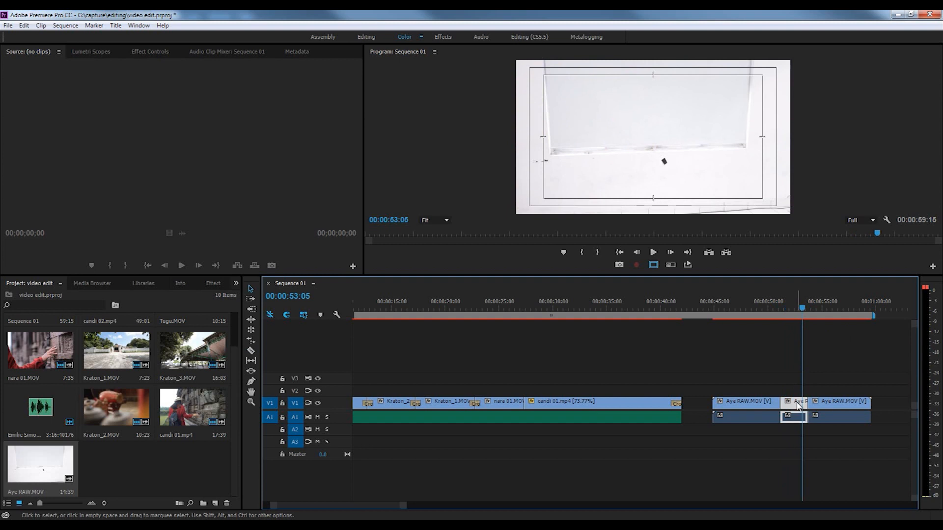
key("Delete")
left_click_drag(751, 307, 825, 308)
left_click(821, 308)
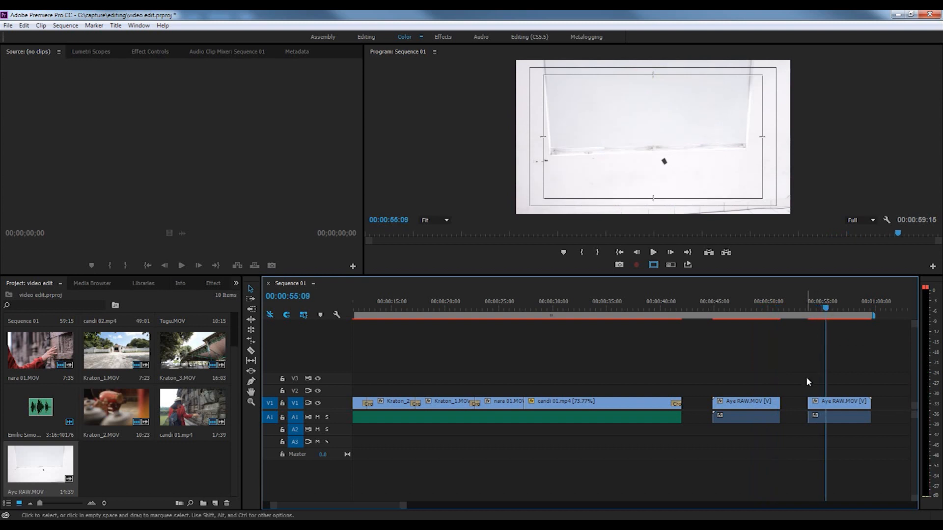
Ripple delete the gap between the two remaining Aye RAW.MOV segments and play the sequence across the join.
right_click(794, 401)
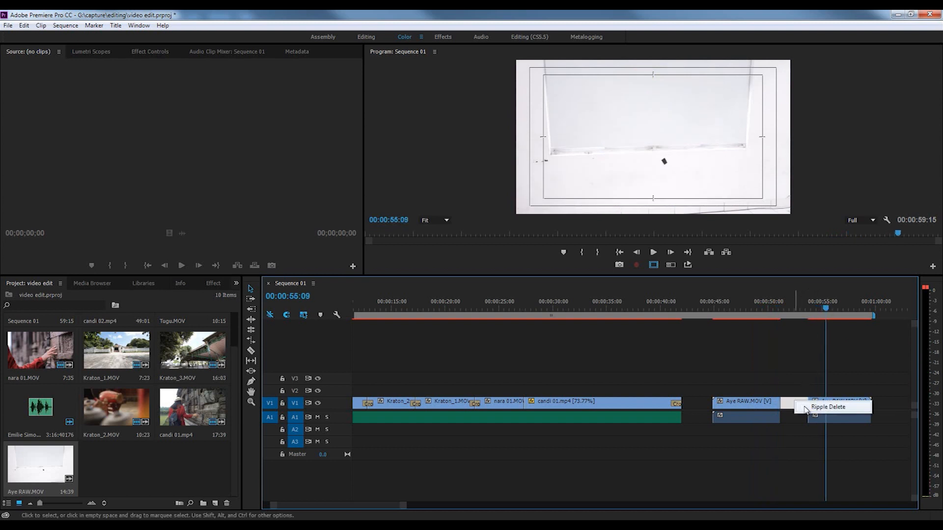
left_click(786, 403)
left_click(796, 406)
right_click(796, 407)
left_click(812, 411)
left_click_drag(781, 307, 763, 306)
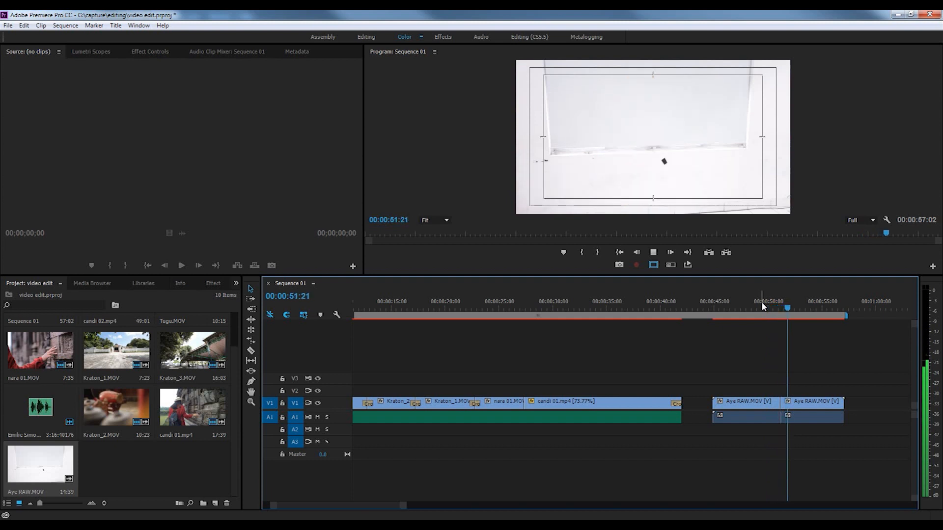
key("space")
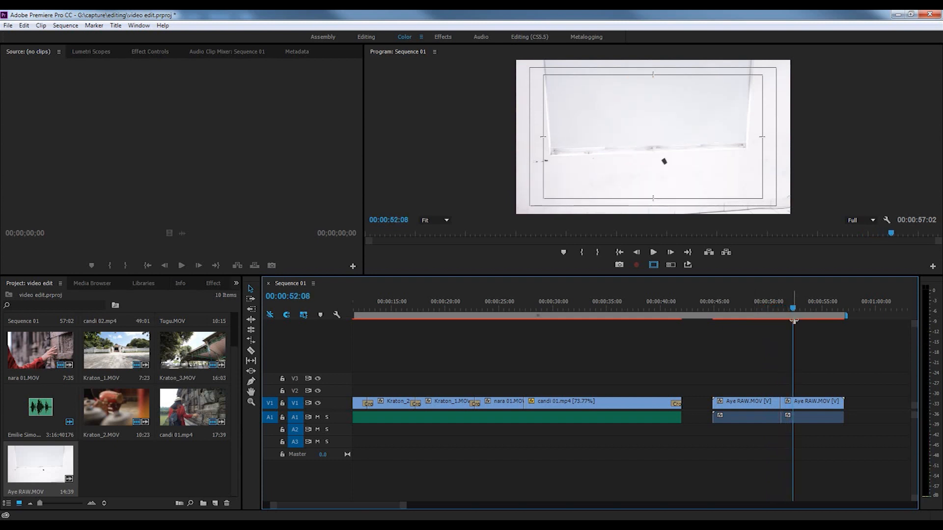